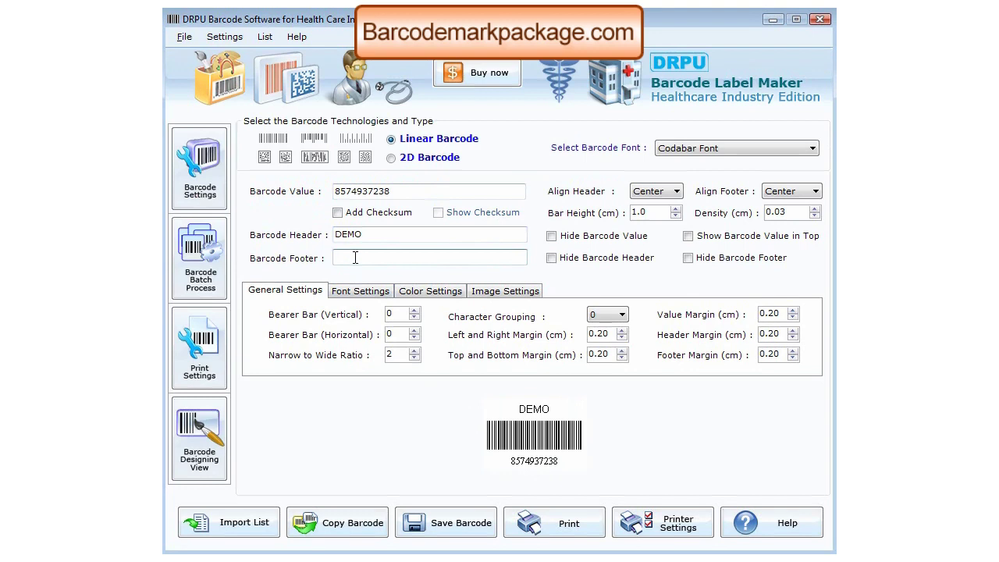
Enter Item 11024 as the barcode footer and set the linear barcode font to Interleaved 2 of 5 Font.
{"action": "type", "text": "11024"}
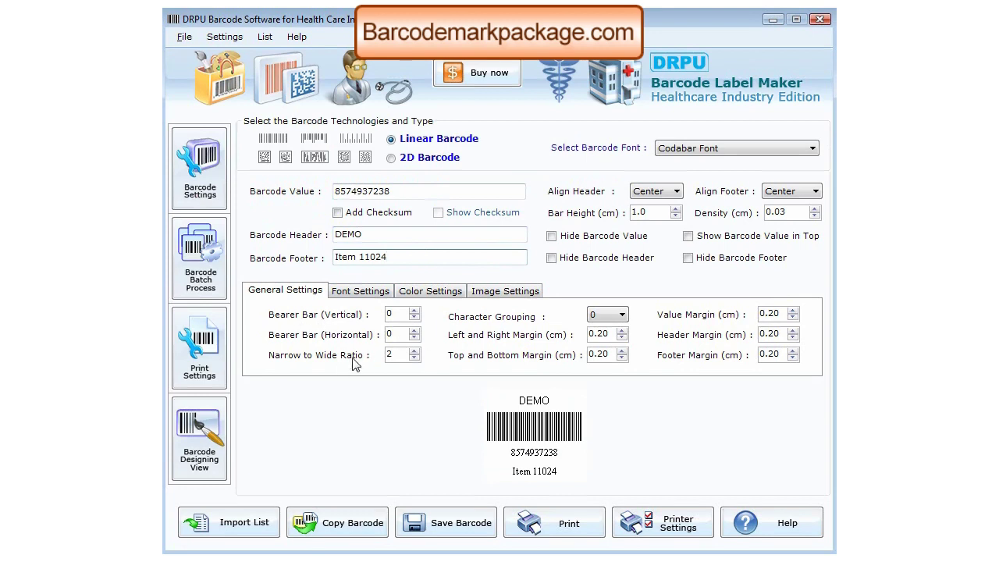
{"action": "left_click", "coordinate": [687, 150]}
{"action": "left_click", "coordinate": [687, 149]}
{"action": "key", "text": "Down"}
{"action": "key", "text": "Down"}
{"action": "left_click", "coordinate": [691, 153]}
{"action": "key", "text": "Down"}
{"action": "key", "text": "Down"}
{"action": "key", "text": "Return"}
{"action": "left_click", "coordinate": [697, 156]}
{"action": "left_click", "coordinate": [702, 275]}
{"action": "left_click", "coordinate": [696, 156]}
{"action": "left_click", "coordinate": [687, 257]}
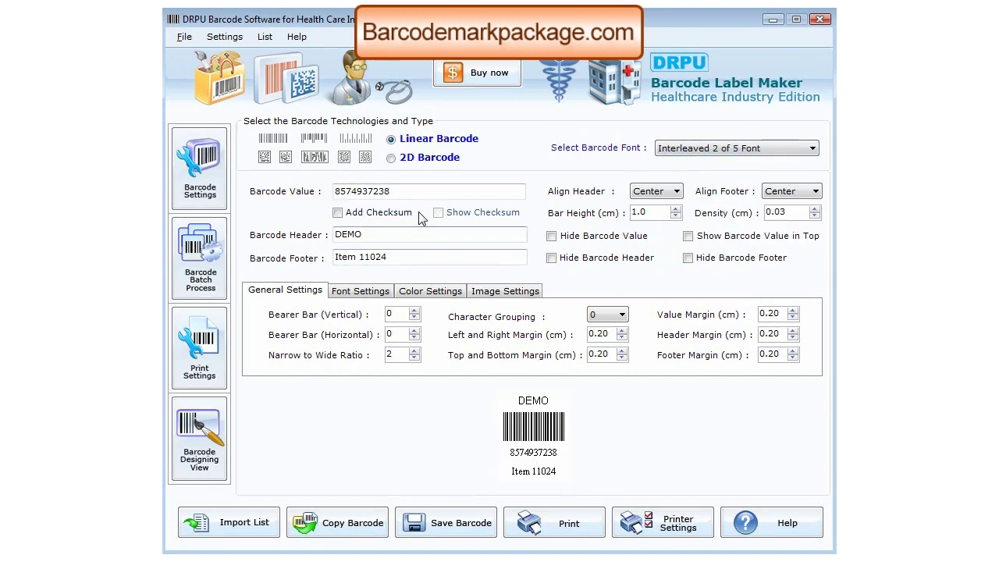
Switch to a 2D barcode with the value 12934732 and choose PDF417 Font as its barcode font.
{"action": "left_click", "coordinate": [392, 157]}
{"action": "left_click_drag", "start_coordinate": [441, 194], "coordinate": [306, 192]}
{"action": "type", "text": "12934732"}
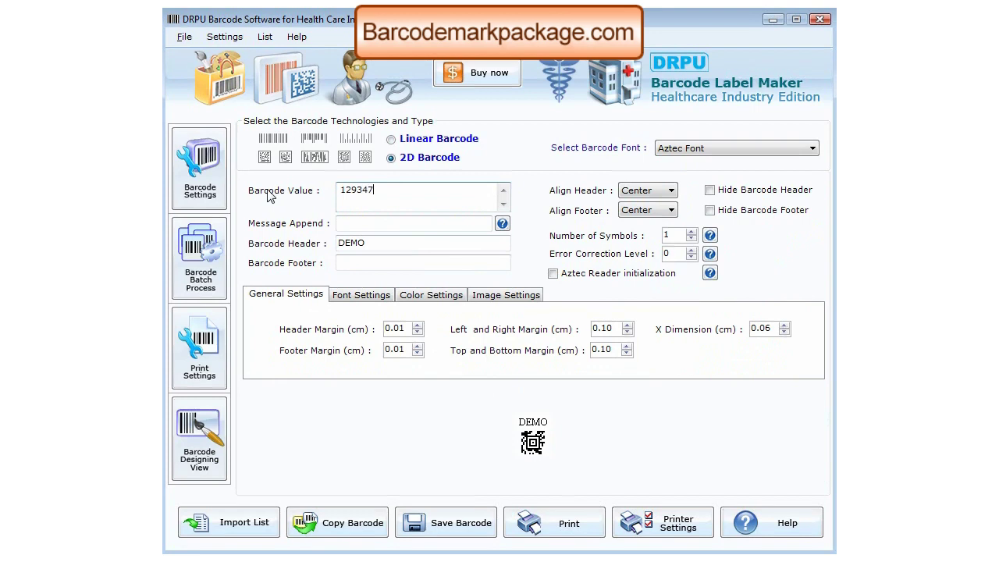
{"action": "left_click", "coordinate": [735, 153]}
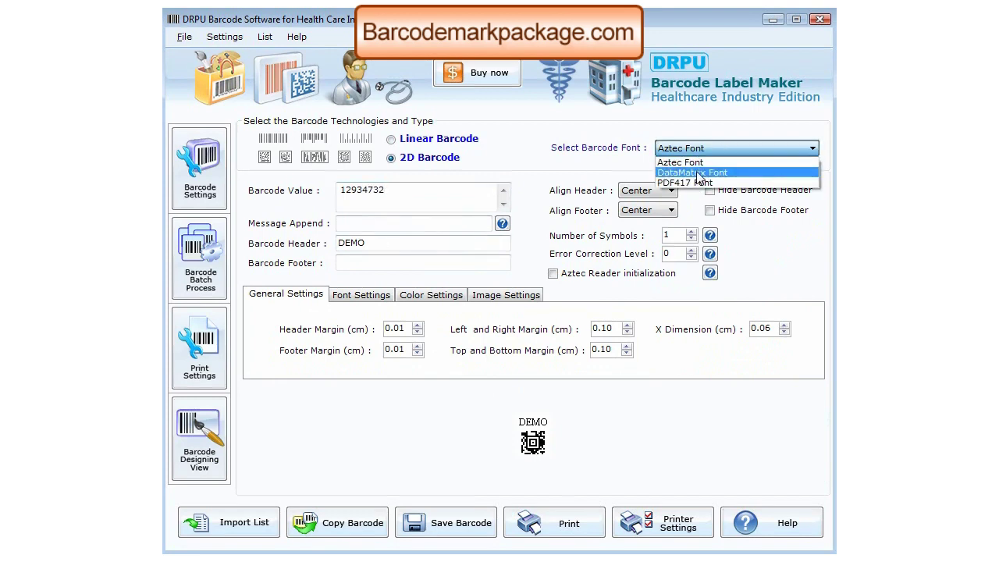
{"action": "left_click", "coordinate": [735, 182]}
Generate a batch value list from a sequential series with prefix 12, range 345 to 389 and suffix 21.
{"action": "left_click", "coordinate": [226, 252]}
{"action": "left_click", "coordinate": [335, 172]}
{"action": "type", "text": "12"}
{"action": "left_click", "coordinate": [346, 217]}
{"action": "type", "text": "21"}
{"action": "left_click", "coordinate": [341, 197]}
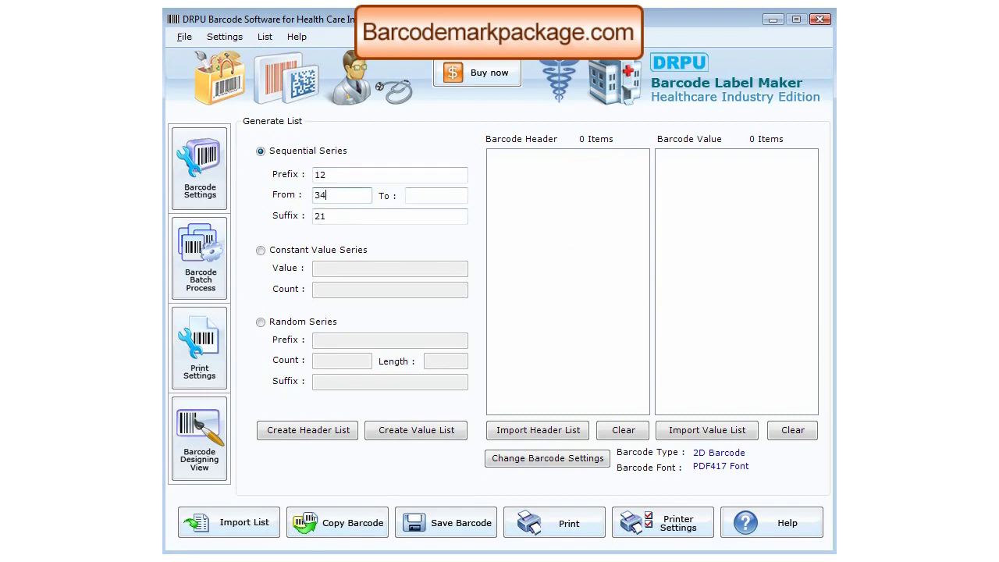
{"action": "left_click", "coordinate": [426, 196]}
{"action": "left_click", "coordinate": [413, 432]}
{"action": "left_click_drag", "start_coordinate": [818, 274], "coordinate": [812, 223]}
{"action": "left_click", "coordinate": [690, 158]}
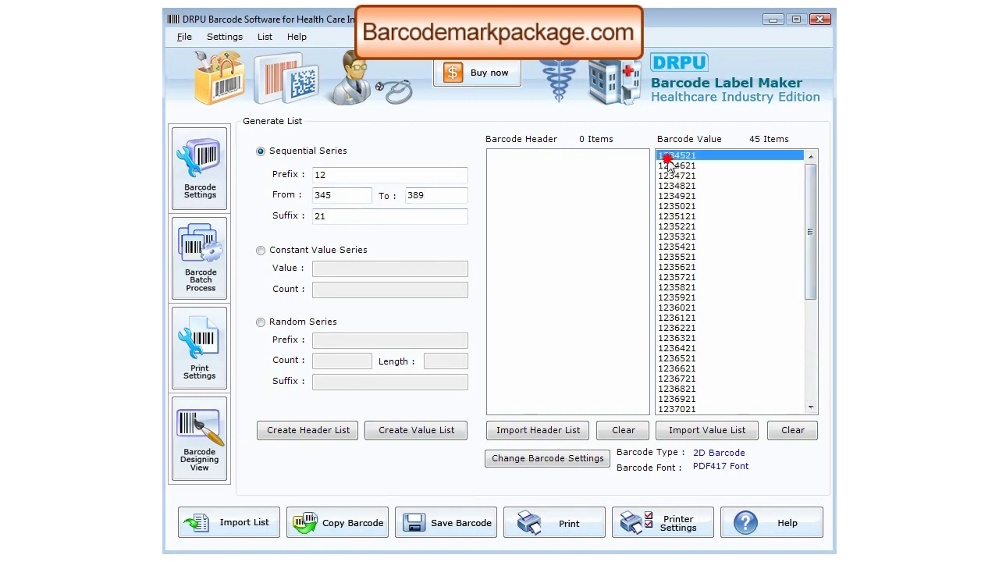
Generate the barcode value list from a constant value series with the value 1234521 and a count of 20.
{"action": "left_click", "coordinate": [273, 251]}
{"action": "left_click", "coordinate": [319, 267]}
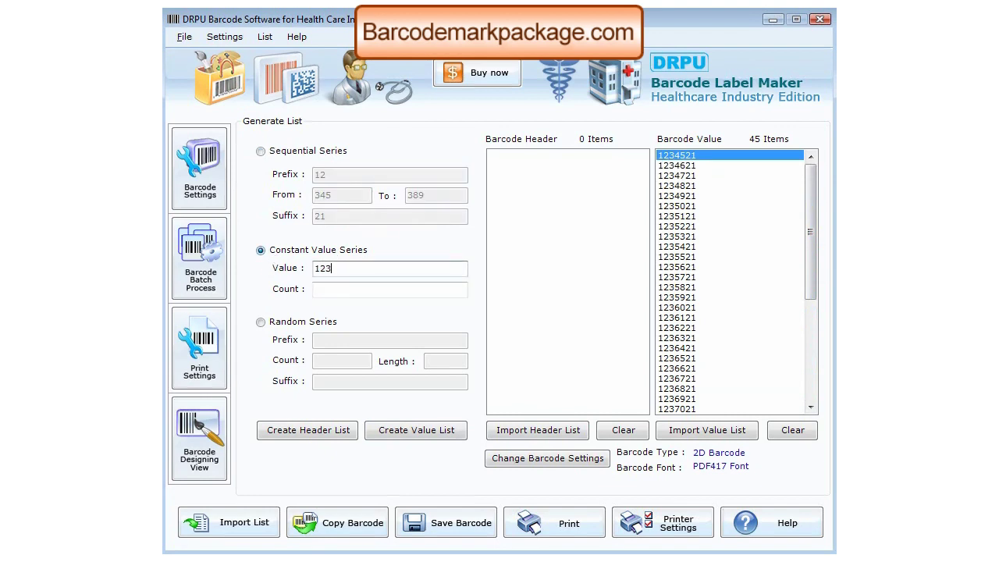
{"action": "left_click", "coordinate": [332, 294]}
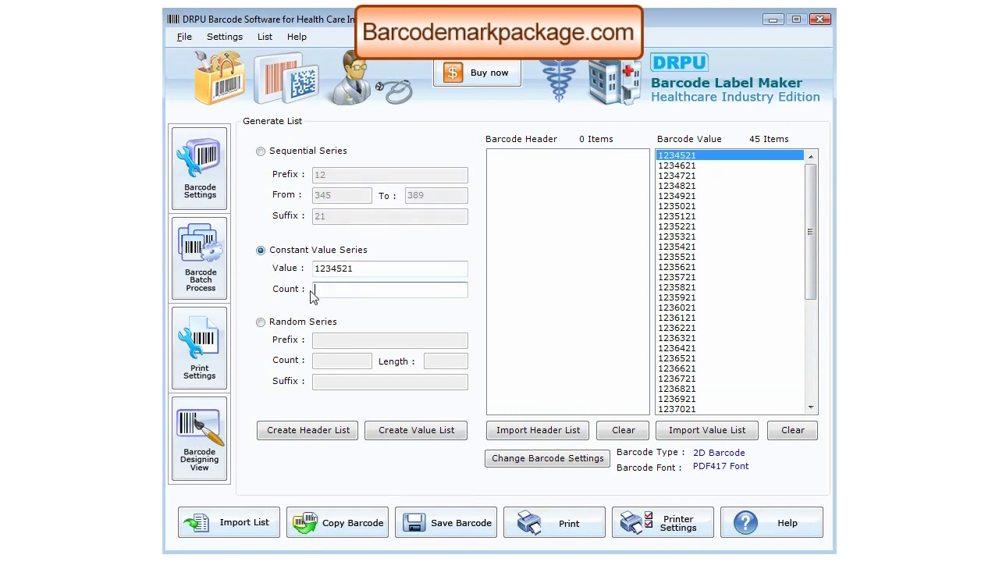
{"action": "left_click", "coordinate": [420, 431]}
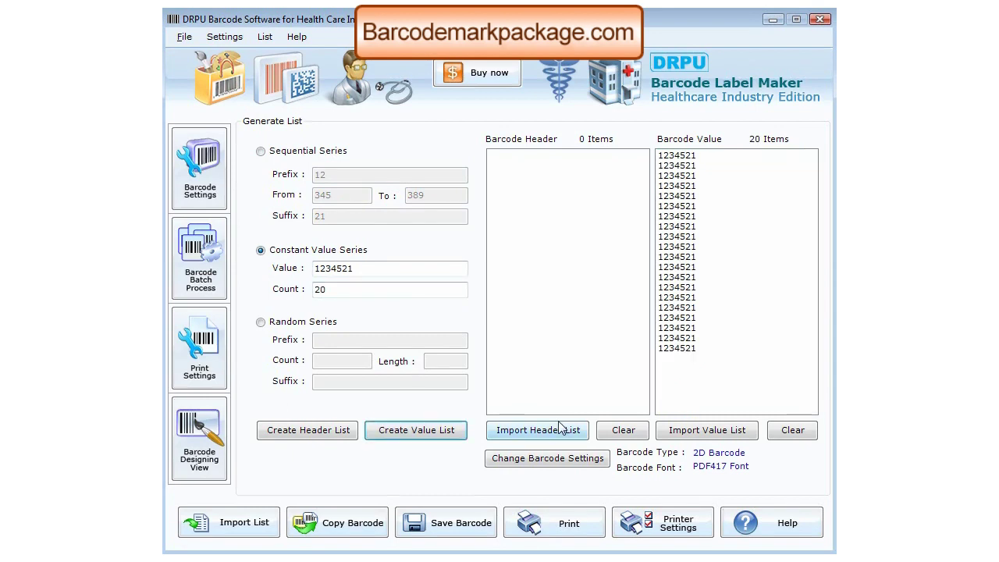
Generate the barcode value list from a random series with prefix 12, count 20, length 3 and suffix 21.
{"action": "left_click", "coordinate": [321, 322]}
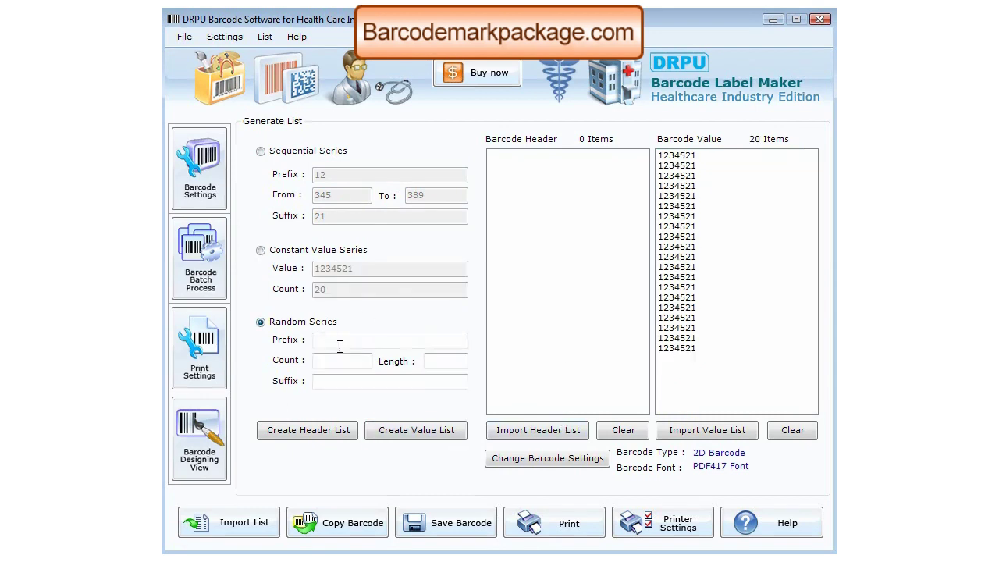
{"action": "left_click", "coordinate": [341, 345]}
{"action": "type", "text": "12"}
{"action": "left_click", "coordinate": [341, 359]}
{"action": "type", "text": "20"}
{"action": "left_click", "coordinate": [438, 363]}
{"action": "type", "text": "3"}
{"action": "left_click", "coordinate": [465, 434]}
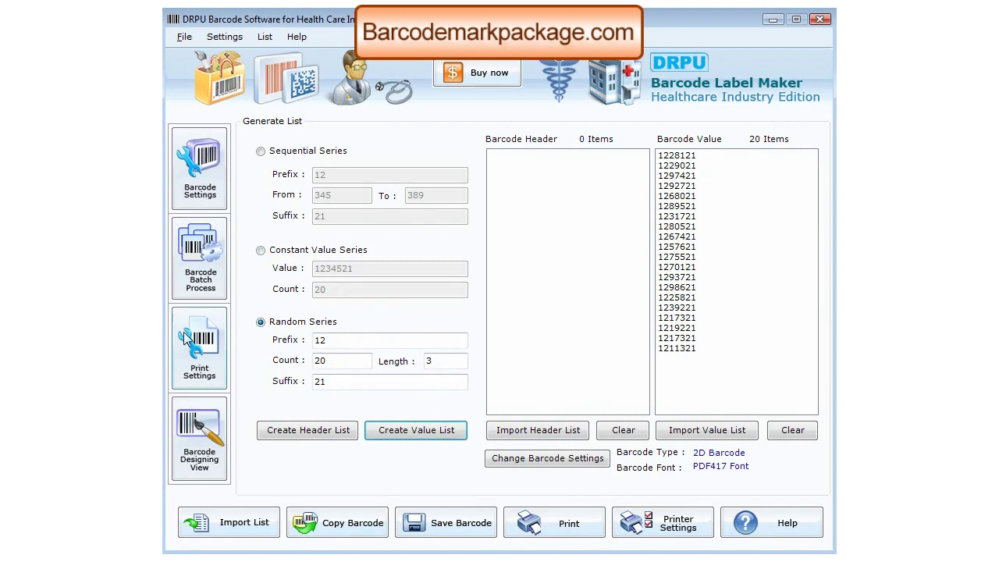
Set the print layout of the barcodes to 5 columns and 5 rows.
{"action": "left_click", "coordinate": [199, 372]}
{"action": "left_click", "coordinate": [433, 159]}
{"action": "left_click", "coordinate": [433, 159]}
{"action": "left_click", "coordinate": [433, 159]}
{"action": "left_click", "coordinate": [433, 160]}
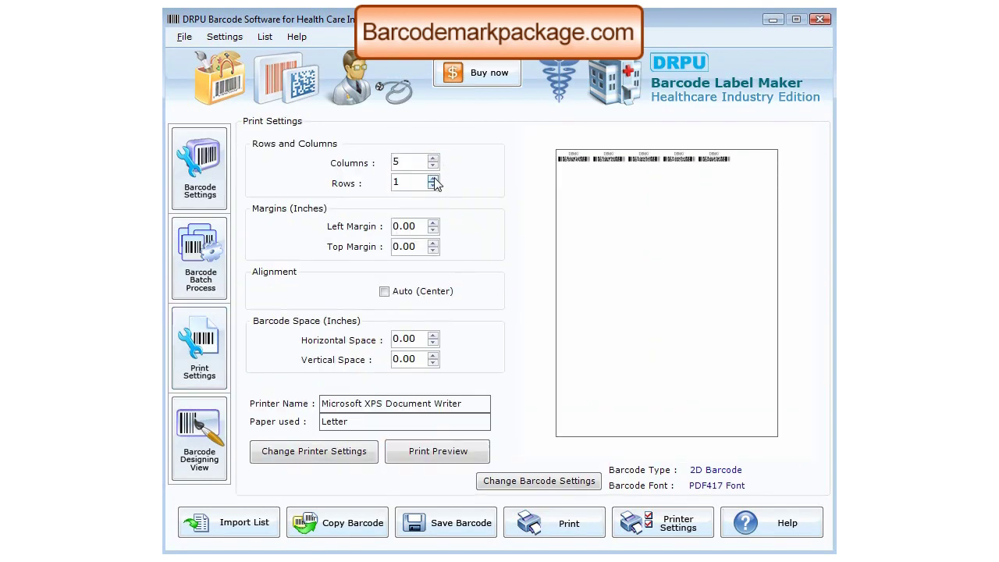
{"action": "left_click", "coordinate": [434, 178]}
{"action": "left_click", "coordinate": [433, 178]}
{"action": "left_click", "coordinate": [433, 179]}
{"action": "left_click", "coordinate": [434, 179]}
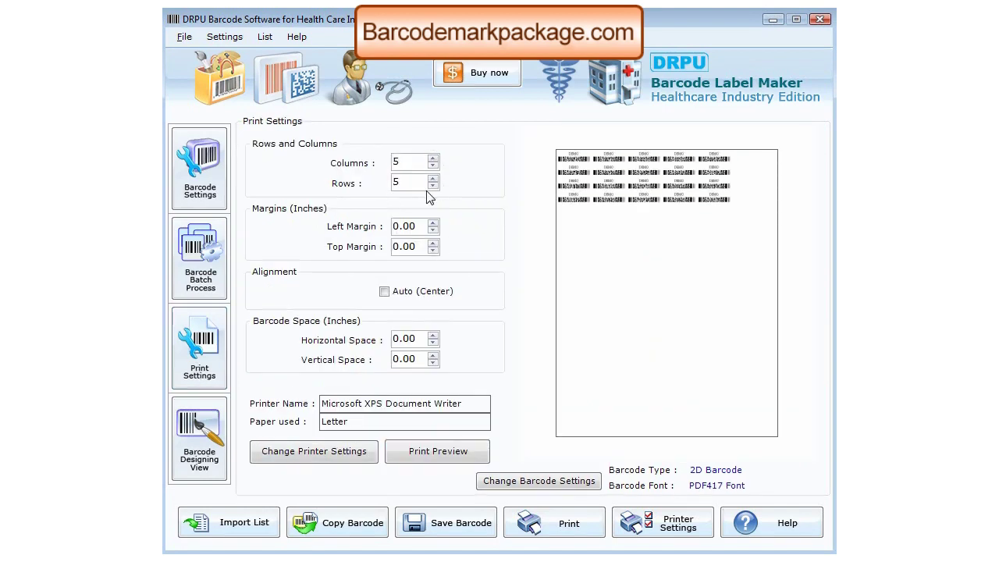
Check the barcode sheet in an enlarged print preview, zoom in on it and close the preview.
{"action": "left_click", "coordinate": [437, 451]}
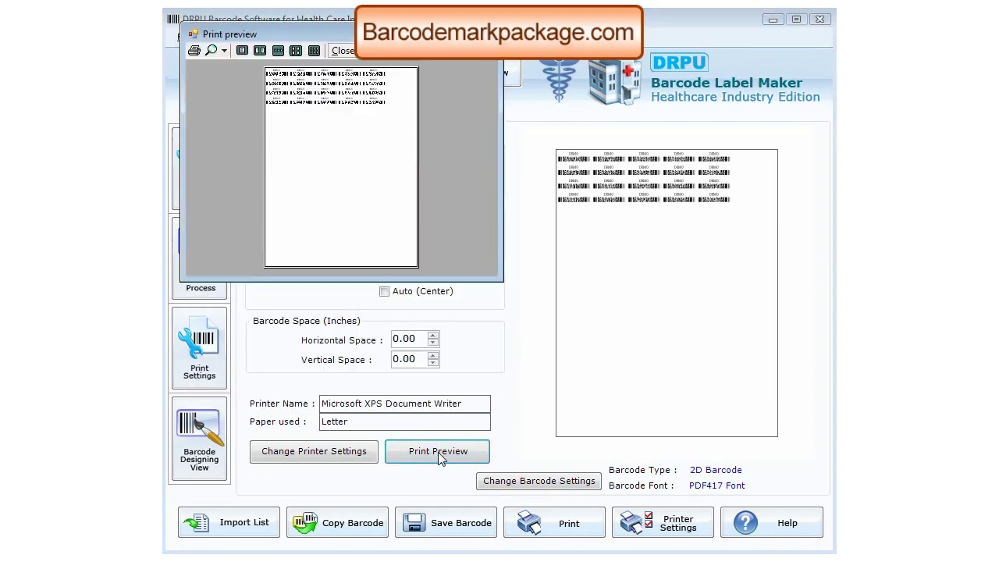
{"action": "left_click_drag", "start_coordinate": [500, 278], "coordinate": [834, 544]}
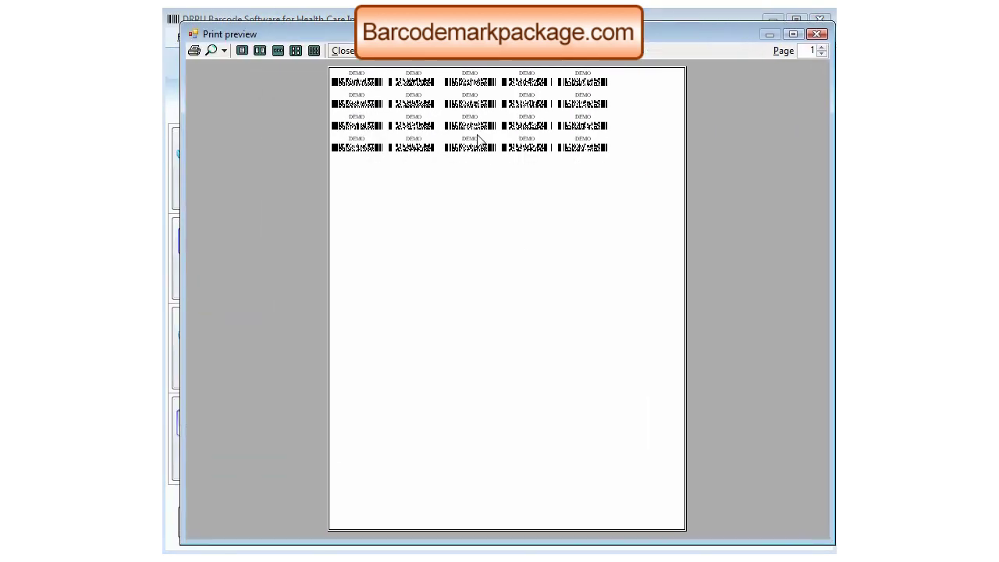
{"action": "left_click", "coordinate": [223, 50]}
{"action": "left_click", "coordinate": [242, 117]}
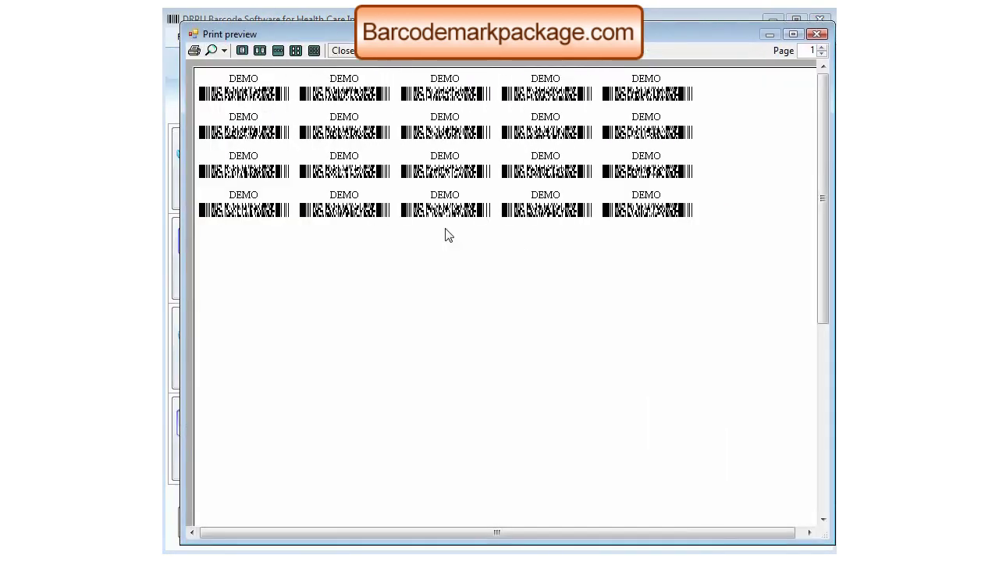
{"action": "left_click", "coordinate": [816, 34]}
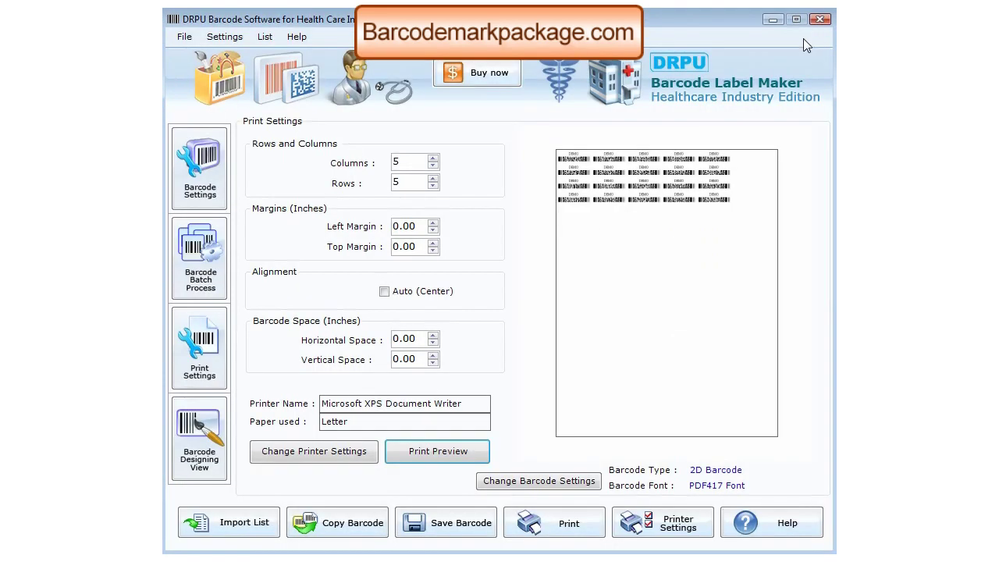
Switch to the Barcode Designing view and create the rectangular label Document1 with a height of 100 mm and a width of 130 mm.
{"action": "left_click", "coordinate": [201, 462]}
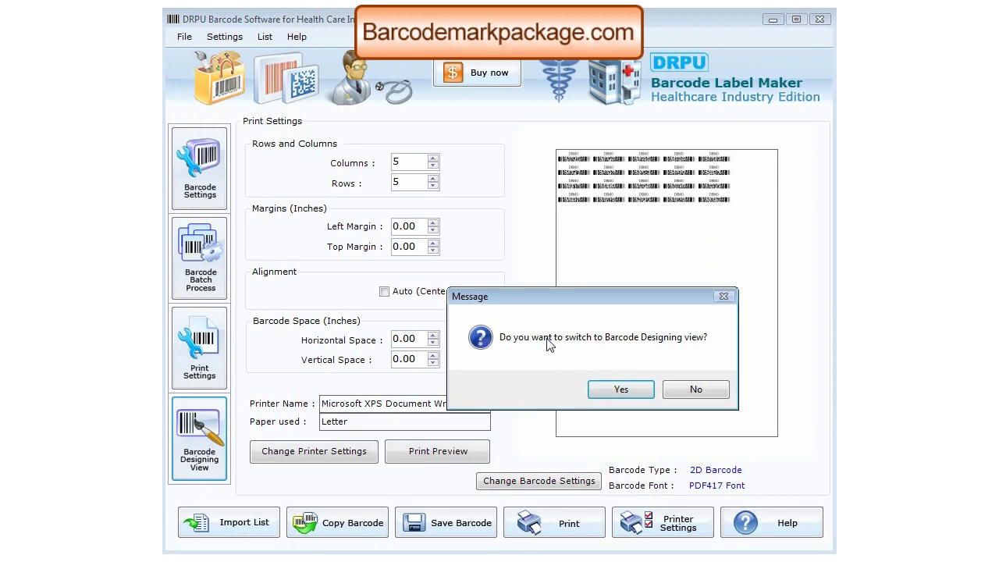
{"action": "left_click", "coordinate": [621, 390]}
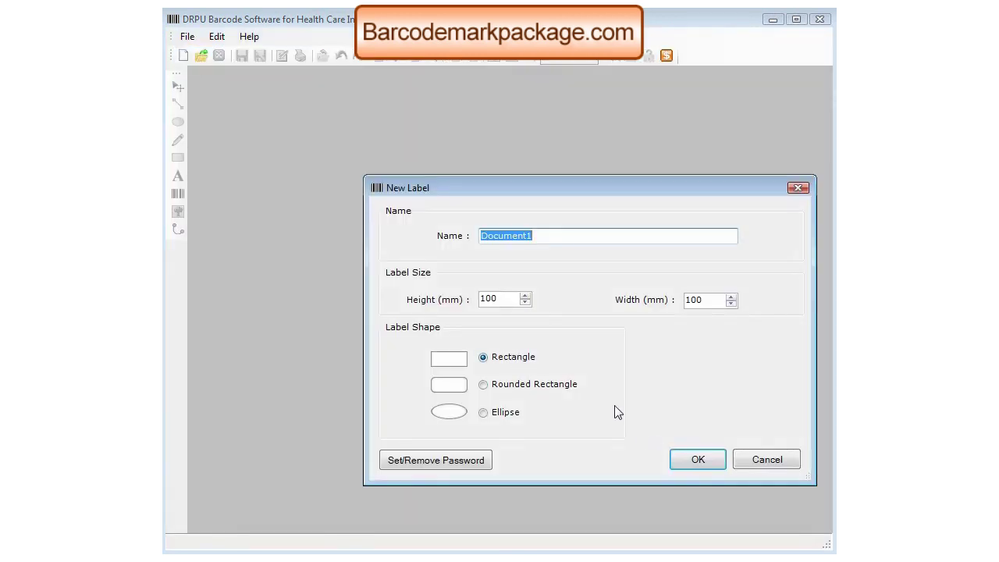
{"action": "key", "text": "Tab"}
{"action": "type", "text": "1"}
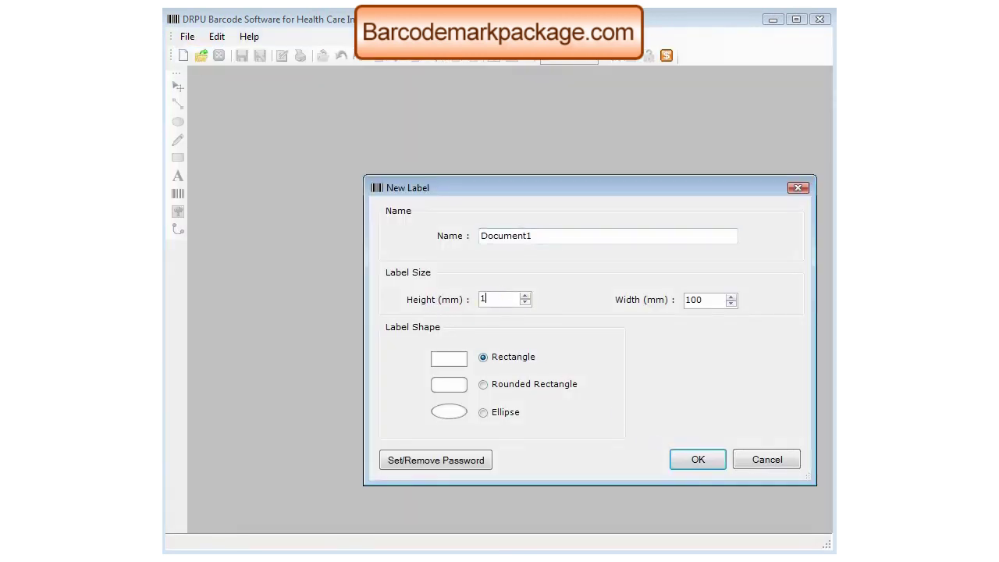
{"action": "double_click", "coordinate": [706, 301]}
{"action": "type", "text": "130"}
{"action": "left_click_drag", "start_coordinate": [506, 305], "coordinate": [438, 303]}
{"action": "type", "text": "100"}
{"action": "left_click", "coordinate": [696, 459]}
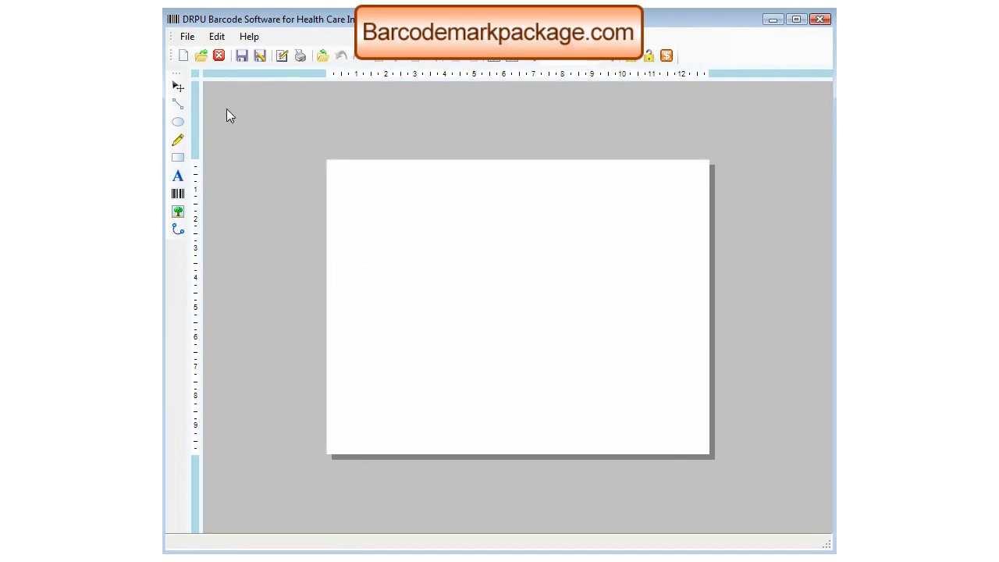
Fill the label background with a gradient from light yellow to white at an angle of 90.
{"action": "double_click", "coordinate": [284, 290]}
{"action": "left_click", "coordinate": [290, 282]}
{"action": "left_click_drag", "start_coordinate": [507, 300], "coordinate": [426, 307]}
{"action": "type", "text": "90"}
{"action": "left_click", "coordinate": [535, 283]}
{"action": "left_click", "coordinate": [539, 176]}
{"action": "left_click", "coordinate": [535, 370]}
{"action": "left_click", "coordinate": [721, 282]}
{"action": "left_click", "coordinate": [520, 307]}
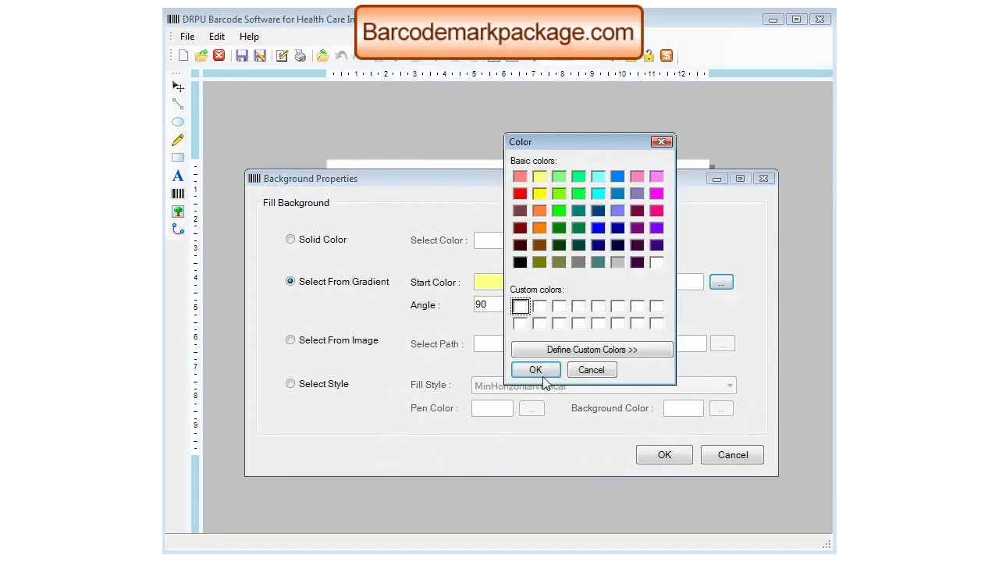
{"action": "left_click", "coordinate": [540, 367]}
{"action": "left_click", "coordinate": [660, 460]}
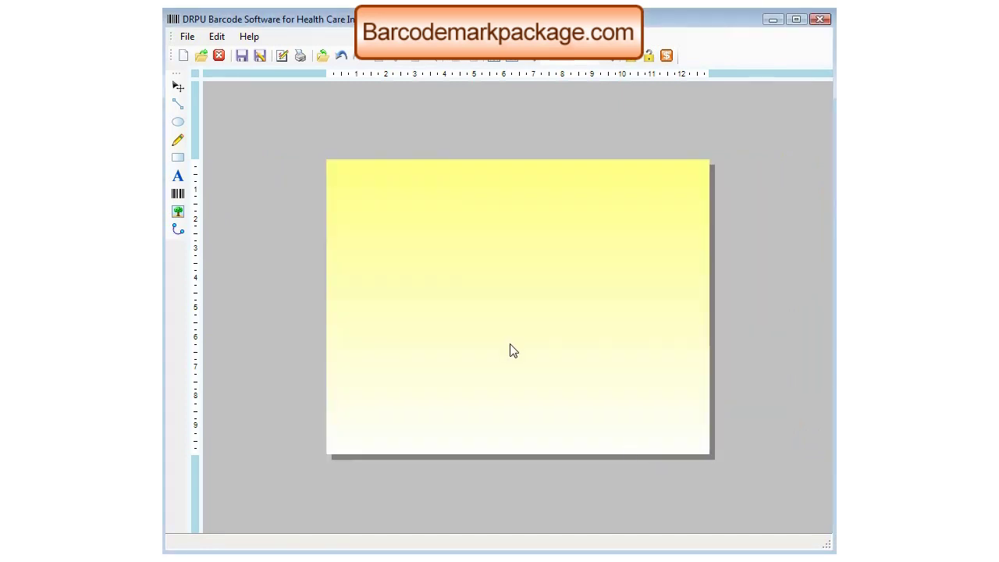
Add a text object near the label's upper-left corner and change its text to Hemorrhodial.
{"action": "left_click", "coordinate": [178, 175]}
{"action": "left_click", "coordinate": [357, 212]}
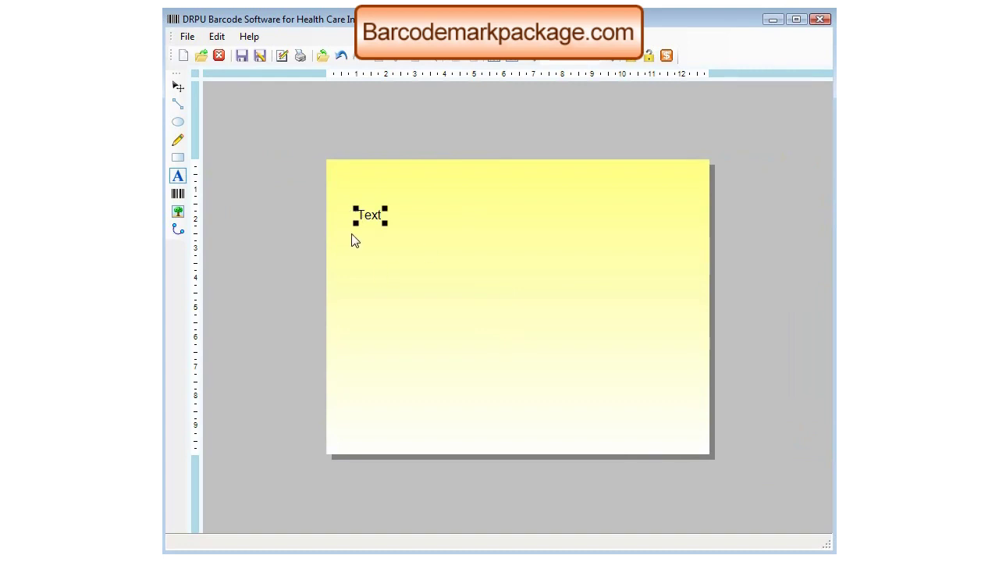
{"action": "double_click", "coordinate": [373, 222]}
{"action": "type", "text": "Hemorrhodial"}
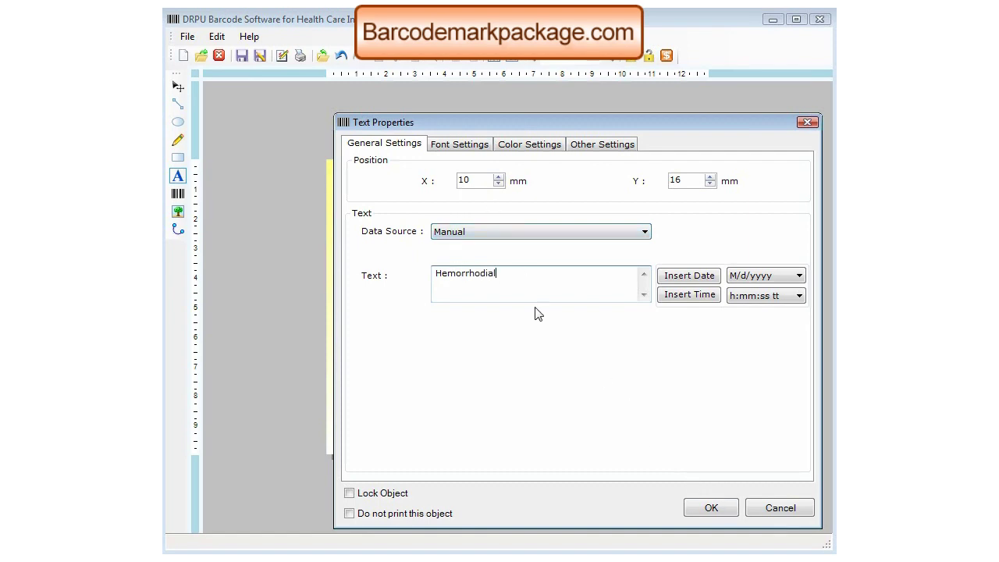
Format the Hemorrhodial text in Arial, Bold, size 72.
{"action": "left_click", "coordinate": [459, 144]}
{"action": "left_click", "coordinate": [757, 239]}
{"action": "left_click_drag", "start_coordinate": [757, 239], "coordinate": [757, 267]}
{"action": "left_click", "coordinate": [662, 282]}
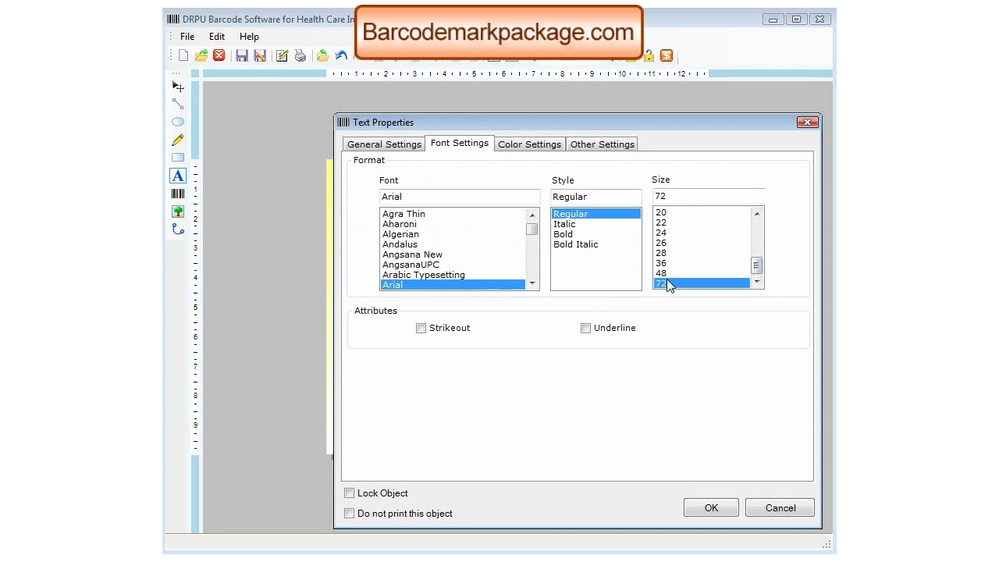
{"action": "left_click", "coordinate": [579, 234]}
{"action": "left_click", "coordinate": [420, 216]}
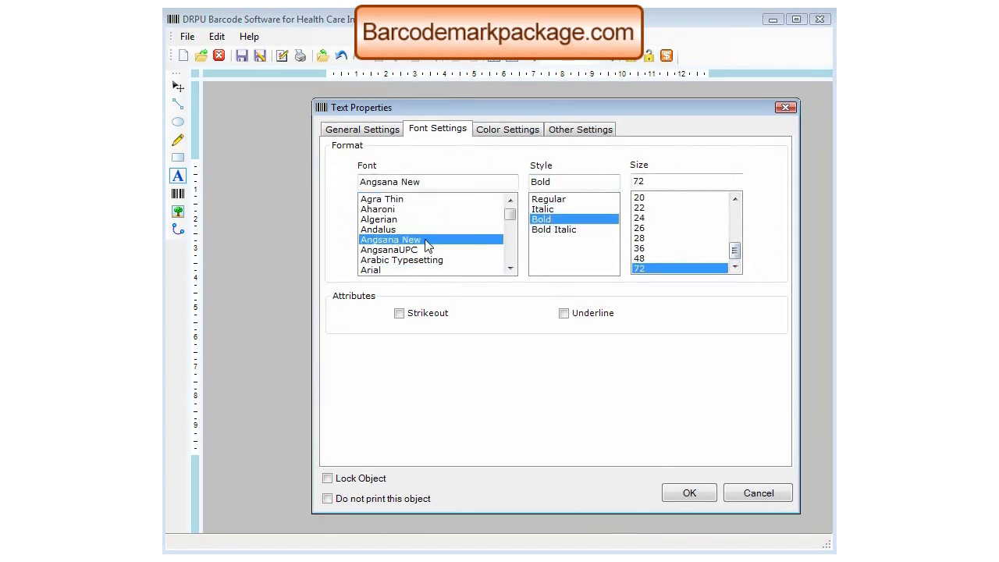
{"action": "left_click", "coordinate": [374, 269]}
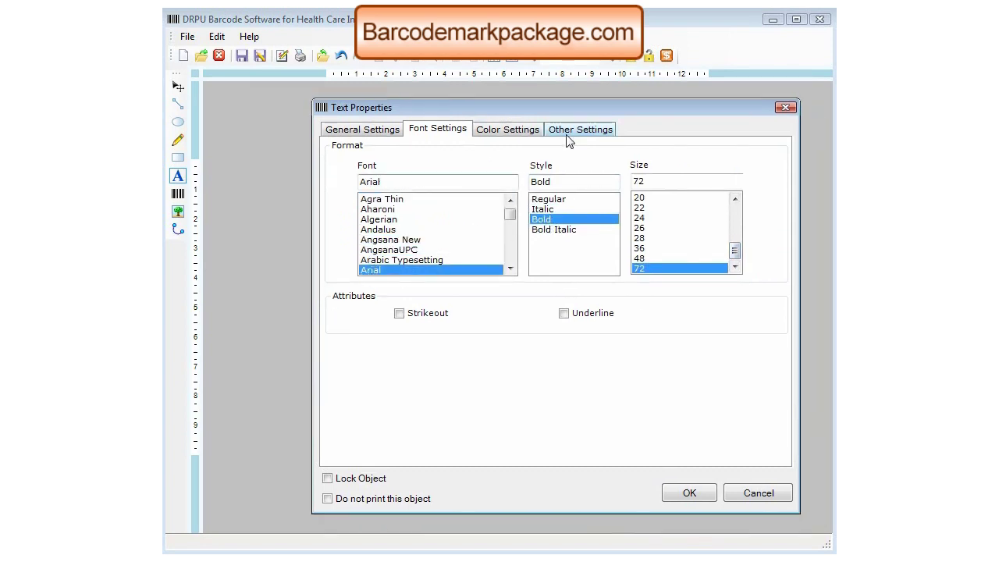
Give the Hemorrhodial text a solid dark blue fore color and apply the text properties.
{"action": "left_click", "coordinate": [521, 129]}
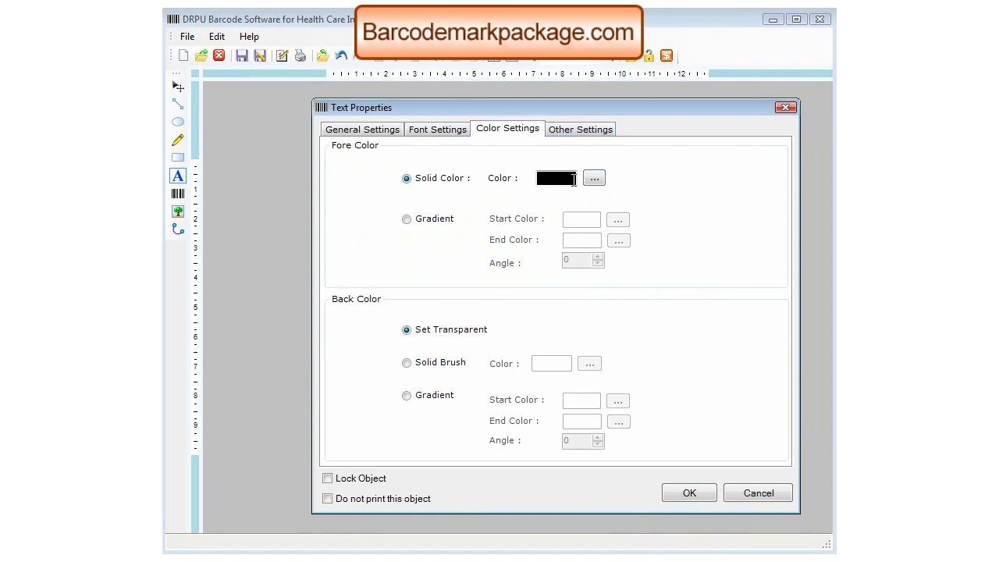
{"action": "left_click", "coordinate": [595, 179]}
{"action": "left_click", "coordinate": [618, 227]}
{"action": "left_click", "coordinate": [530, 372]}
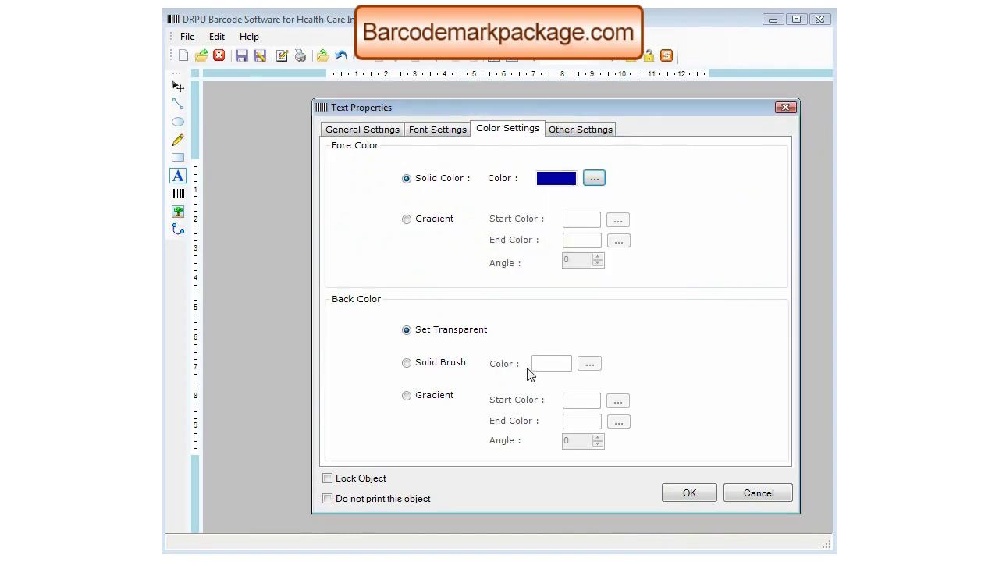
{"action": "left_click", "coordinate": [577, 131]}
{"action": "left_click", "coordinate": [688, 491]}
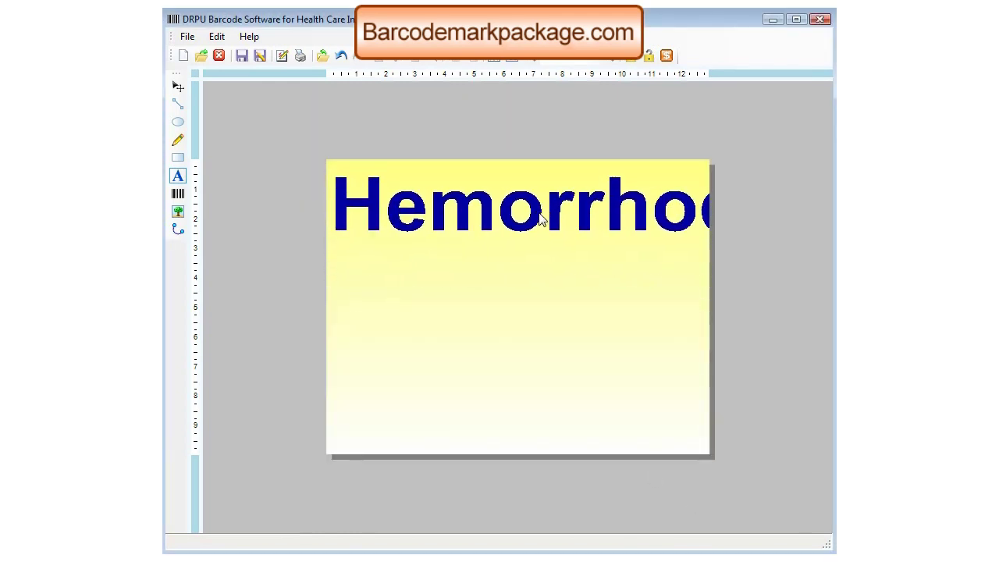
Reduce the font size of the Hemorrhodial text so the whole word fits across the label, and place it along the upper edge.
{"action": "double_click", "coordinate": [542, 213]}
{"action": "left_click", "coordinate": [473, 154]}
{"action": "left_click", "coordinate": [686, 281]}
{"action": "left_click", "coordinate": [716, 520]}
{"action": "left_click_drag", "start_coordinate": [522, 188], "coordinate": [528, 195]}
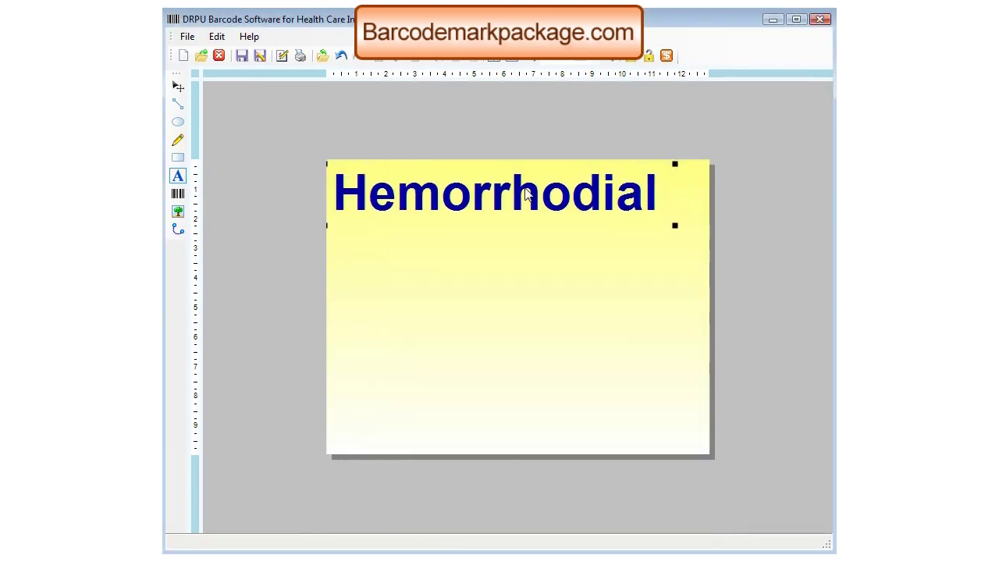
{"action": "left_click", "coordinate": [217, 36]}
{"action": "left_click", "coordinate": [528, 240]}
Add a second text object below the heading at about X 7 mm, Y 30 mm and change its text to Suppositories.
{"action": "left_click", "coordinate": [178, 176]}
{"action": "left_click", "coordinate": [354, 281]}
{"action": "left_click_drag", "start_coordinate": [374, 286], "coordinate": [367, 258]}
{"action": "double_click", "coordinate": [364, 257]}
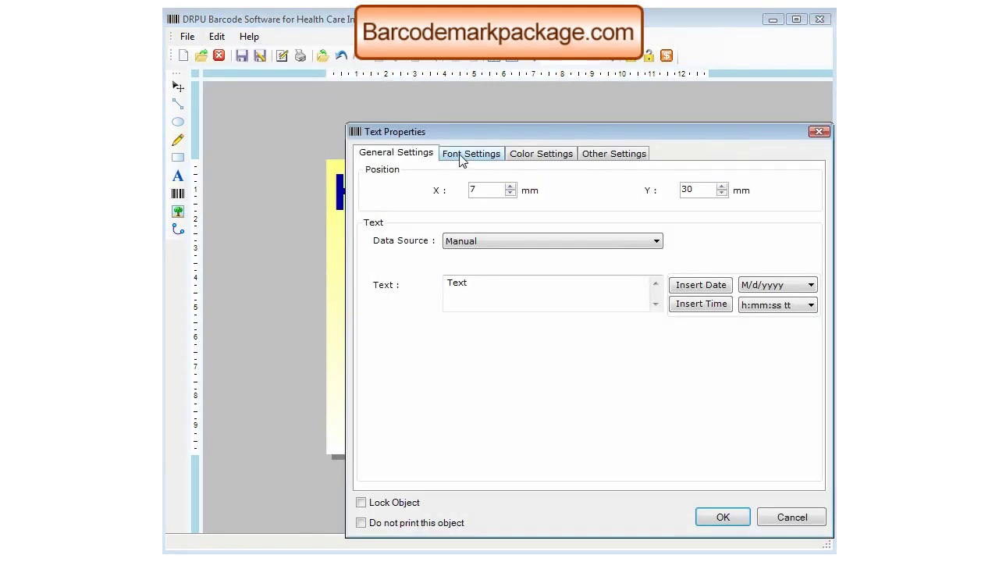
{"action": "double_click", "coordinate": [478, 285]}
{"action": "type", "text": "Suppositories"}
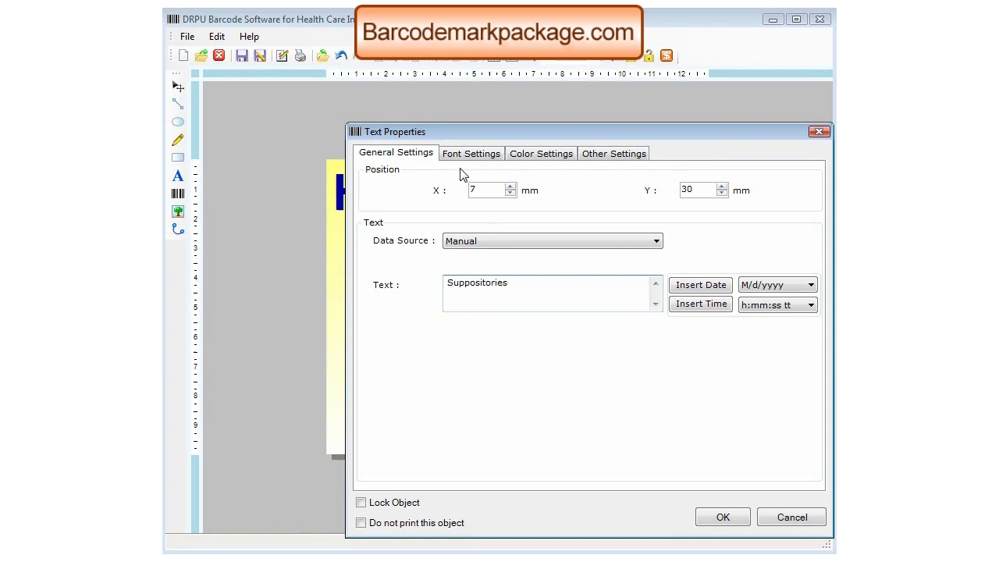
Format the Suppositories text in Arial, Bold, size 48.
{"action": "left_click", "coordinate": [469, 155]}
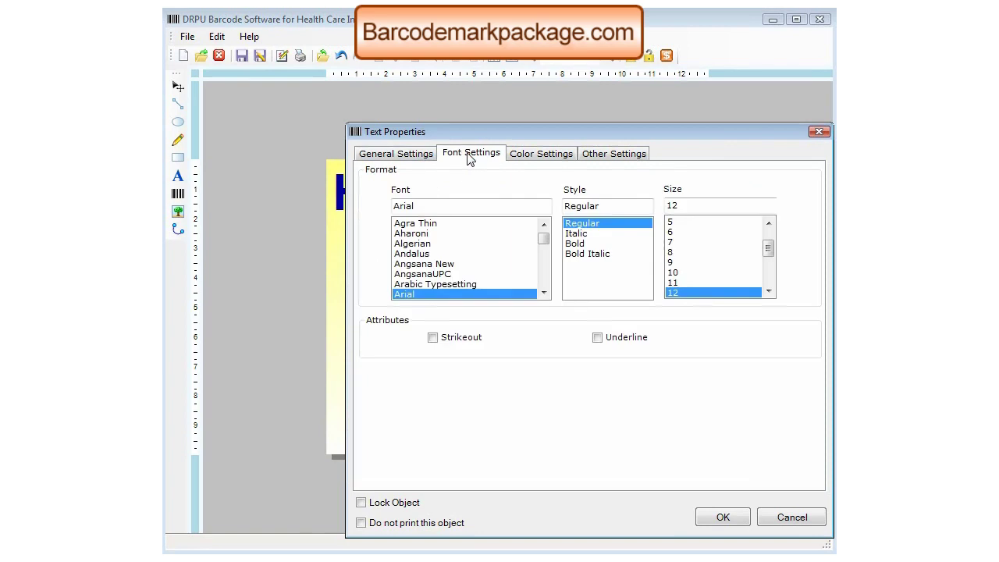
{"action": "left_click", "coordinate": [581, 243]}
{"action": "scroll", "coordinate": [684, 286], "scroll_direction": "down", "scroll_amount": 4}
{"action": "left_click", "coordinate": [683, 283]}
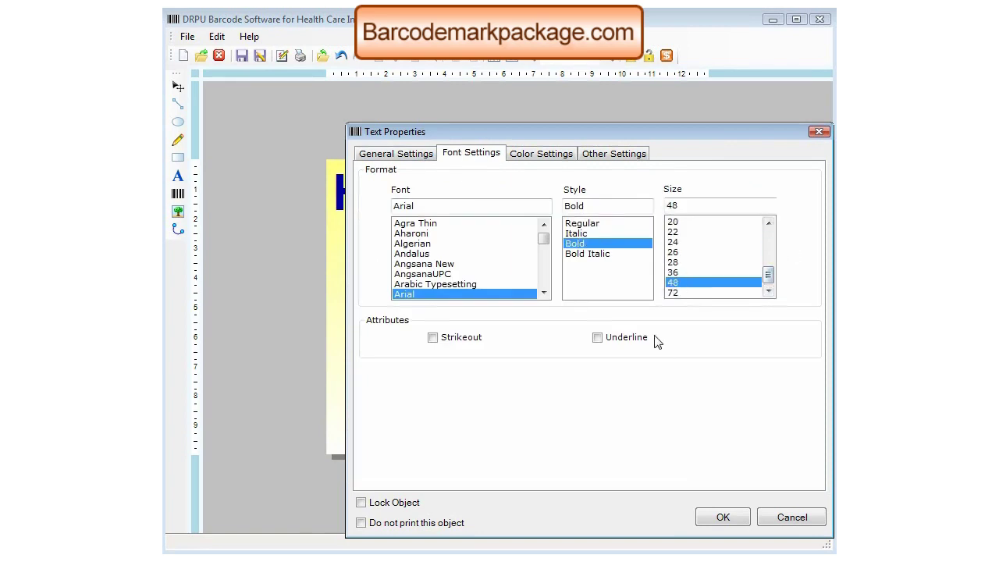
Give the Suppositories text a solid dark blue fore color, apply the properties, and place it directly beneath the Hemorrhodial heading.
{"action": "left_click", "coordinate": [540, 154]}
{"action": "left_click", "coordinate": [622, 202]}
{"action": "left_click", "coordinate": [618, 228]}
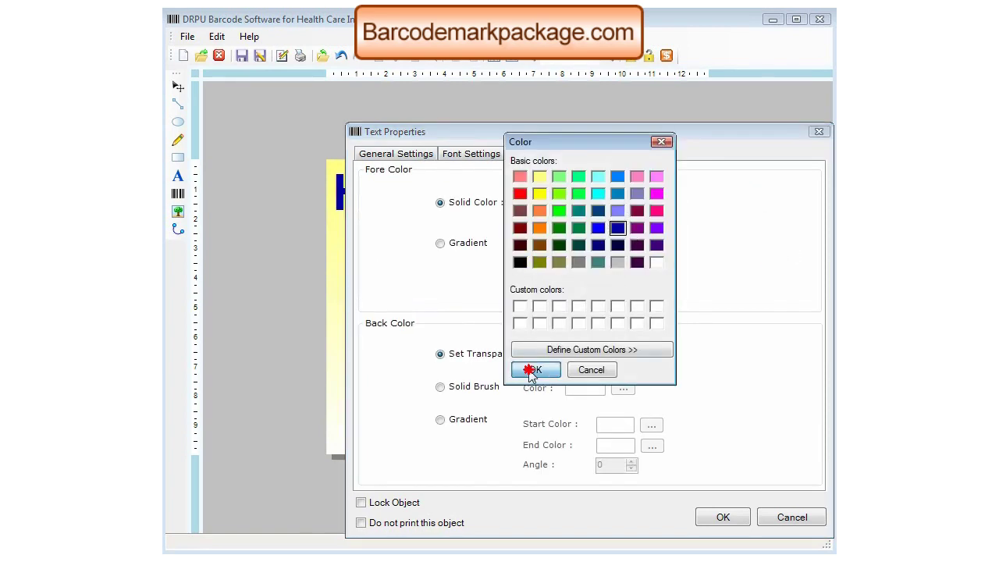
{"action": "left_click", "coordinate": [535, 370]}
{"action": "left_click", "coordinate": [722, 518]}
{"action": "left_click_drag", "start_coordinate": [545, 281], "coordinate": [517, 247]}
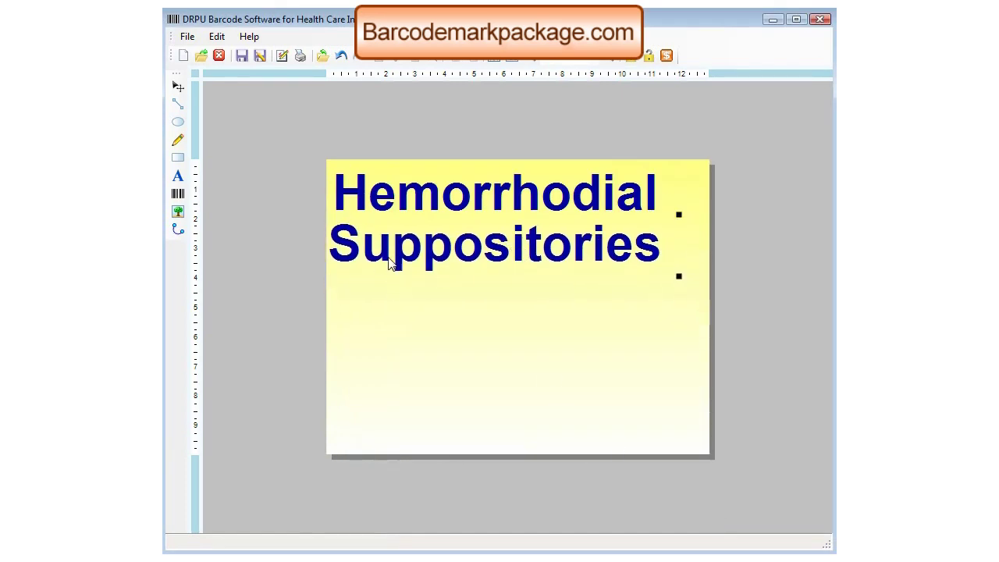
Add a text object below Suppositories at about X 14 mm, Y 42 mm describing temporary relief of burning, itching and discomfort.
{"action": "left_click", "coordinate": [178, 176]}
{"action": "left_click", "coordinate": [364, 316]}
{"action": "left_click_drag", "start_coordinate": [383, 329], "coordinate": [381, 289]}
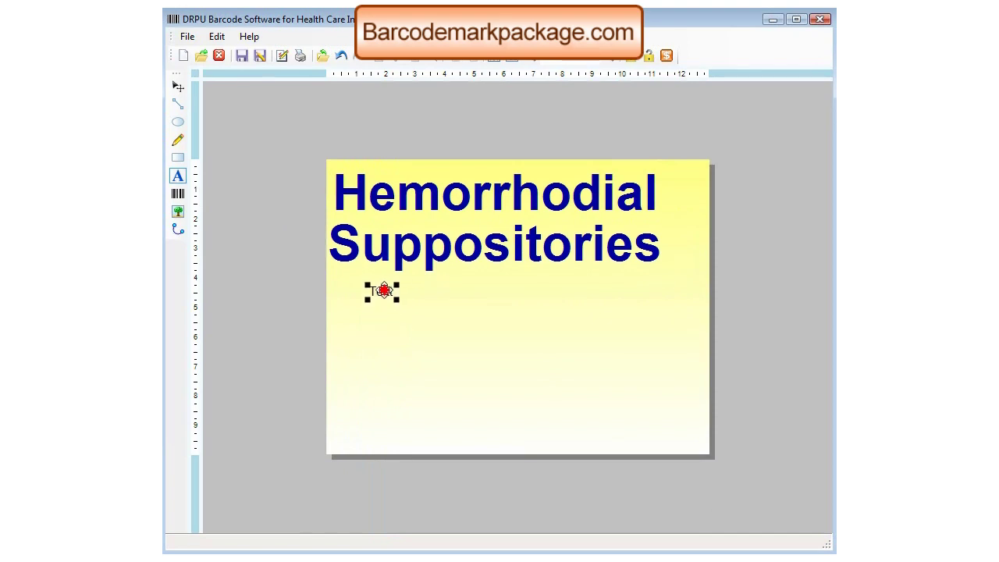
{"action": "double_click", "coordinate": [384, 292]}
{"action": "double_click", "coordinate": [495, 286]}
{"action": "type", "text": "Temporary relief of burining,itchi"}
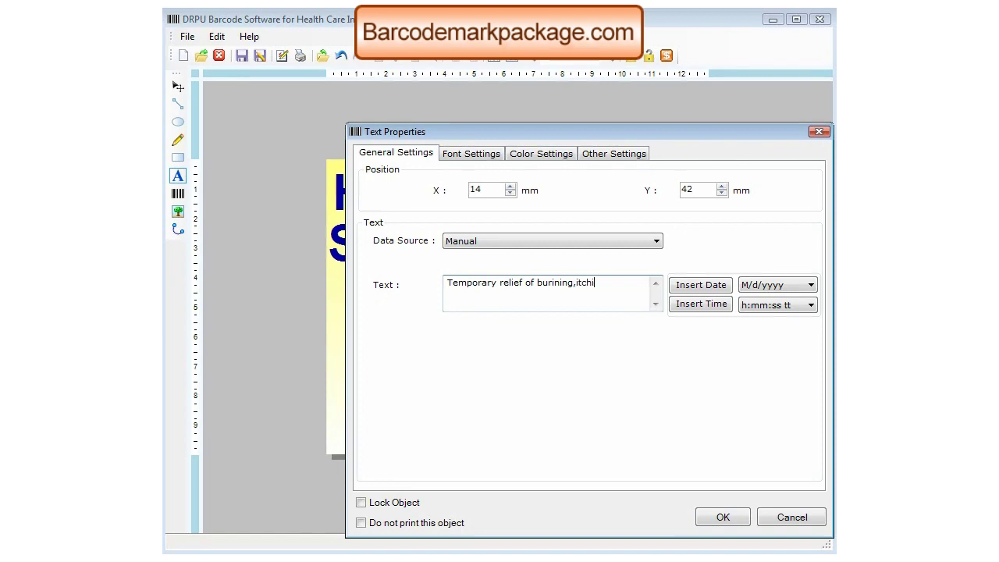
{"action": "type", "text": "scom"}
{"action": "left_click", "coordinate": [713, 518]}
Correct the description line to read "Temporary relief of burning,itching and discomfort" and nudge it closer to Suppositories.
{"action": "double_click", "coordinate": [481, 290]}
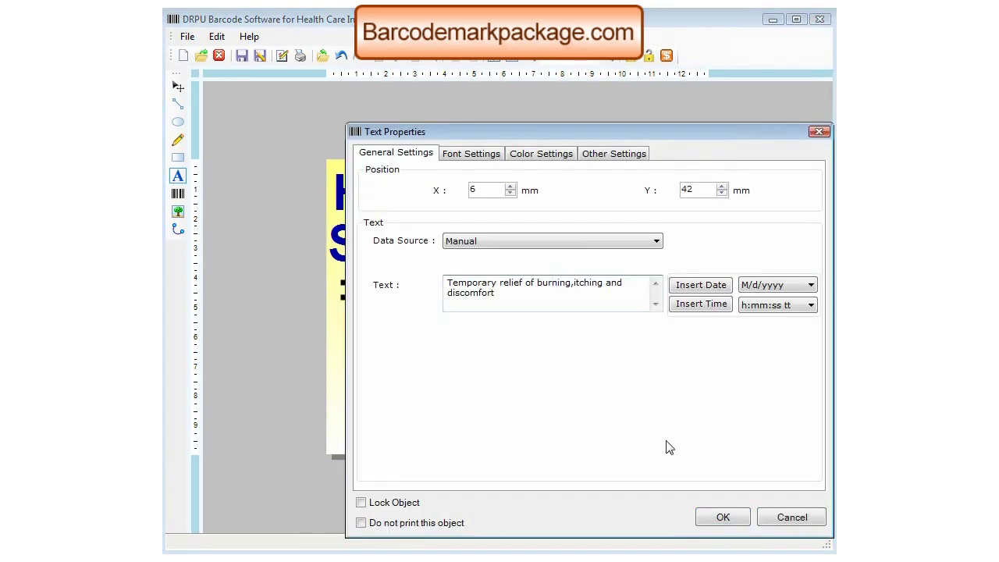
{"action": "left_click", "coordinate": [723, 517]}
{"action": "left_click_drag", "start_coordinate": [516, 289], "coordinate": [517, 284]}
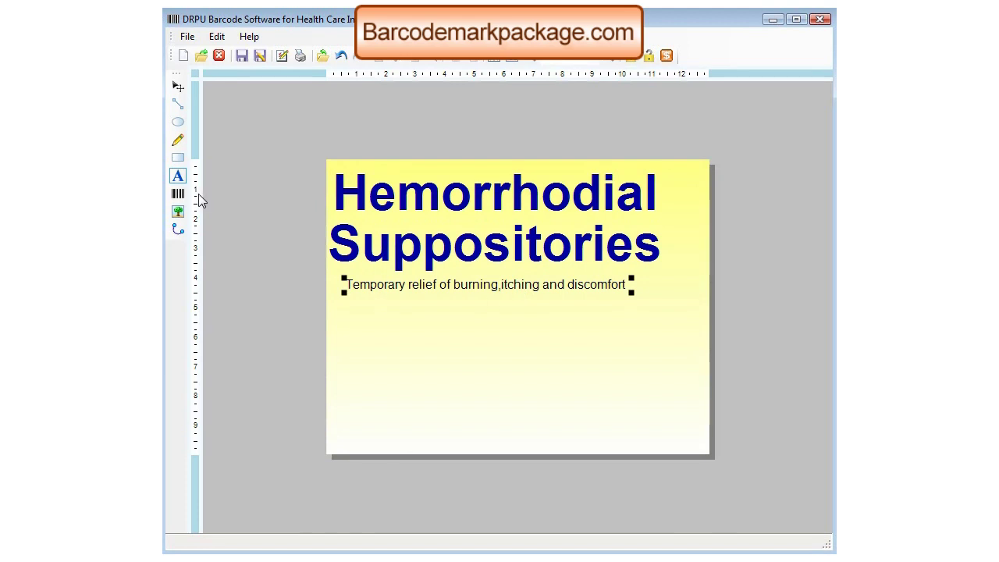
Add a text line reading "Shrinks,sweling of irritated hemorrhodial tissues" and place it directly under the first description line.
{"action": "left_click", "coordinate": [352, 305]}
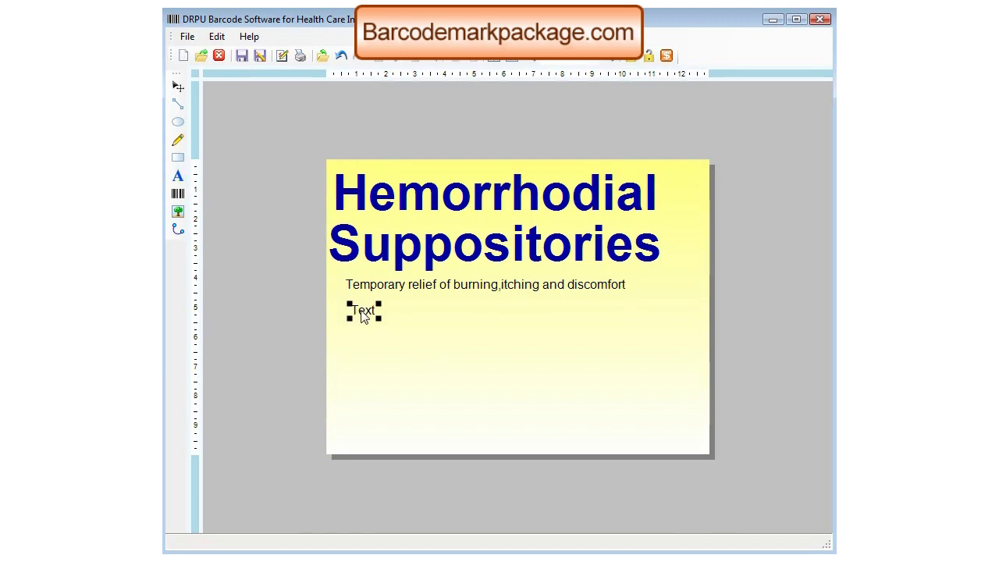
{"action": "double_click", "coordinate": [364, 312]}
{"action": "double_click", "coordinate": [483, 290]}
{"action": "type", "text": "Shr"}
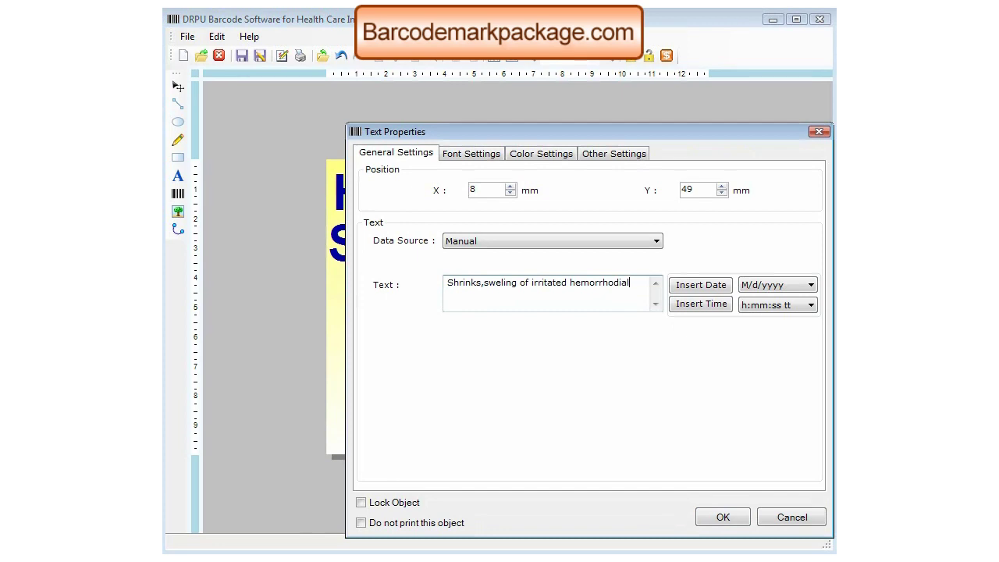
{"action": "type", "text": "issues"}
{"action": "left_click", "coordinate": [708, 517]}
{"action": "mouse_move", "coordinate": [486, 313]}
{"action": "left_mouse_down"}
{"action": "mouse_move", "coordinate": [504, 296]}
{"action": "mouse_move", "coordinate": [476, 302]}
{"action": "left_mouse_up"}
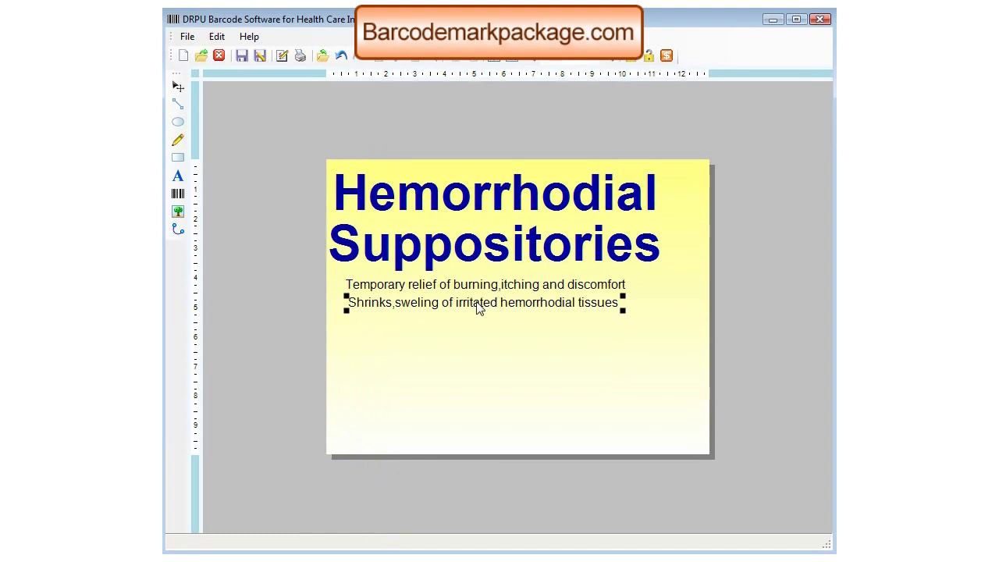
{"action": "left_click", "coordinate": [178, 194]}
{"action": "left_click", "coordinate": [389, 356]}
{"action": "key", "text": "Delete"}
Add a third description line at about X 7 mm, Y 52 mm and set its text to "Protect irritated tissues".
{"action": "left_click", "coordinate": [178, 176]}
{"action": "left_click", "coordinate": [395, 341]}
{"action": "double_click", "coordinate": [364, 318]}
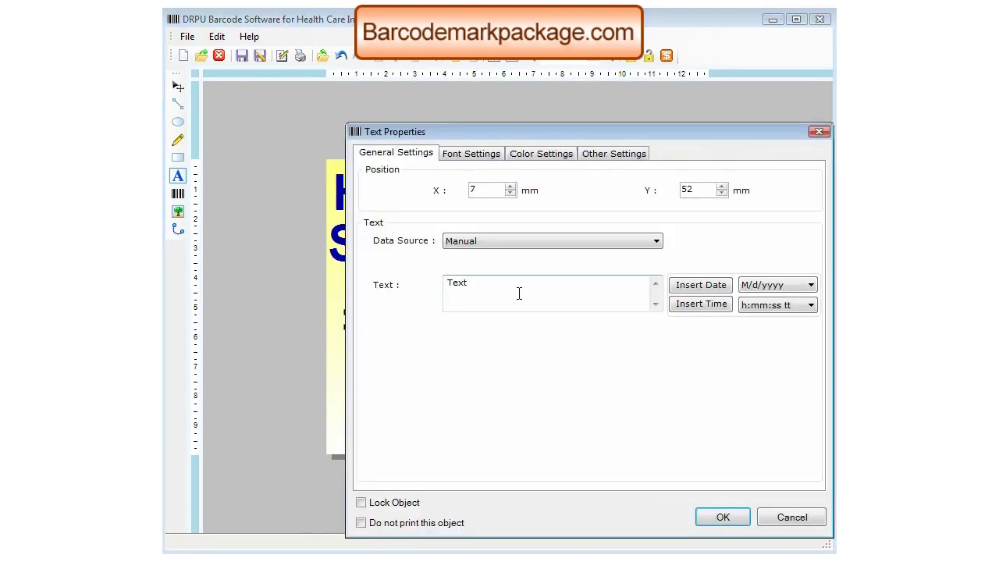
{"action": "type", "text": "Protect irritated tissues"}
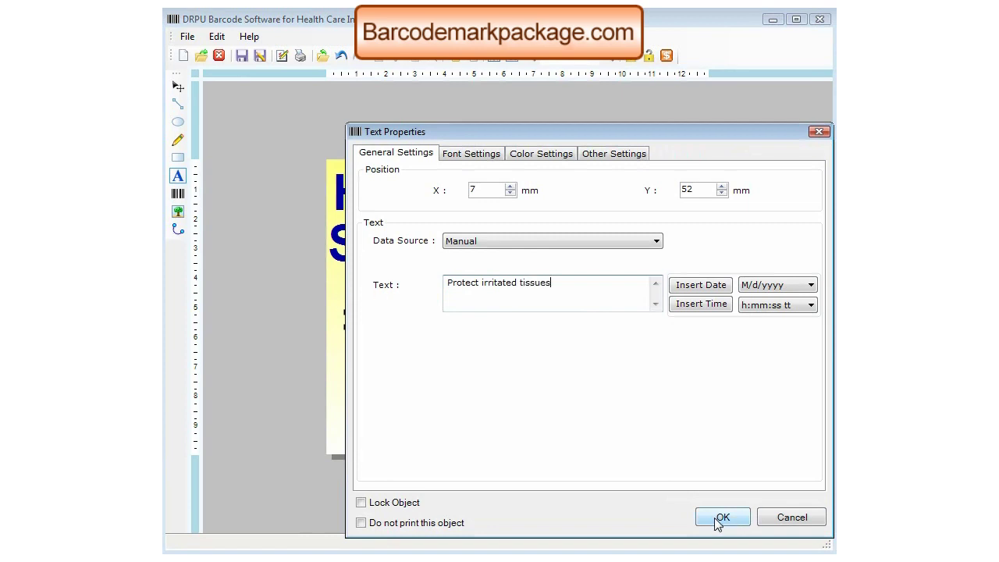
{"action": "left_click", "coordinate": [718, 518]}
Line up the second and third description lines with even spacing below the first one, and deselect them.
{"action": "left_click", "coordinate": [409, 319]}
{"action": "left_click_drag", "start_coordinate": [413, 305], "coordinate": [404, 314]}
{"action": "left_click", "coordinate": [406, 315]}
{"action": "left_click", "coordinate": [491, 374]}
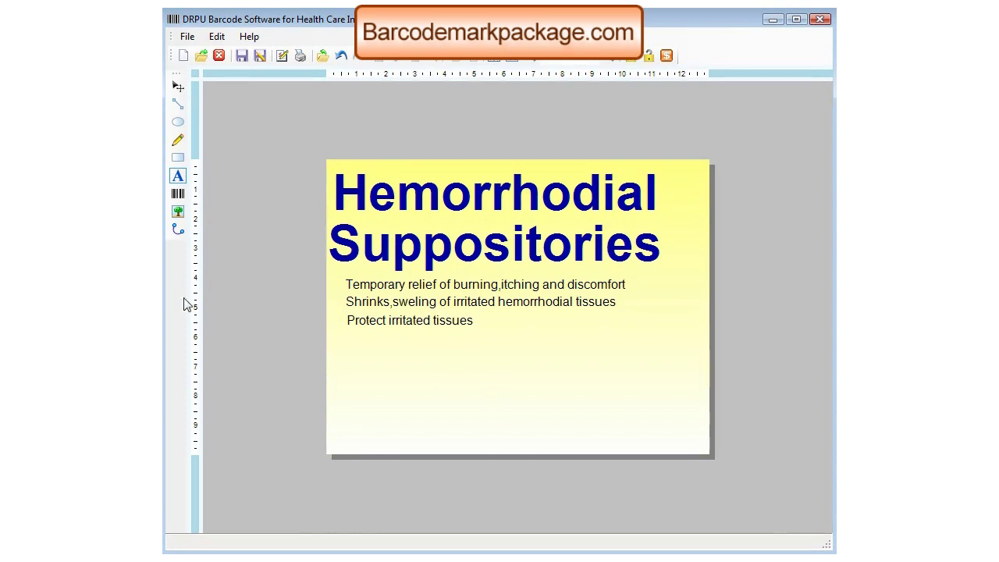
Draw a rectangle about 130 mm wide and 13 mm high across the lower part of the label and fill it with solid dark blue.
{"action": "left_click", "coordinate": [178, 157]}
{"action": "mouse_move", "coordinate": [327, 372]}
{"action": "left_mouse_down"}
{"action": "mouse_move", "coordinate": [712, 412]}
{"action": "mouse_move", "coordinate": [676, 394]}
{"action": "mouse_move", "coordinate": [702, 384]}
{"action": "left_mouse_up"}
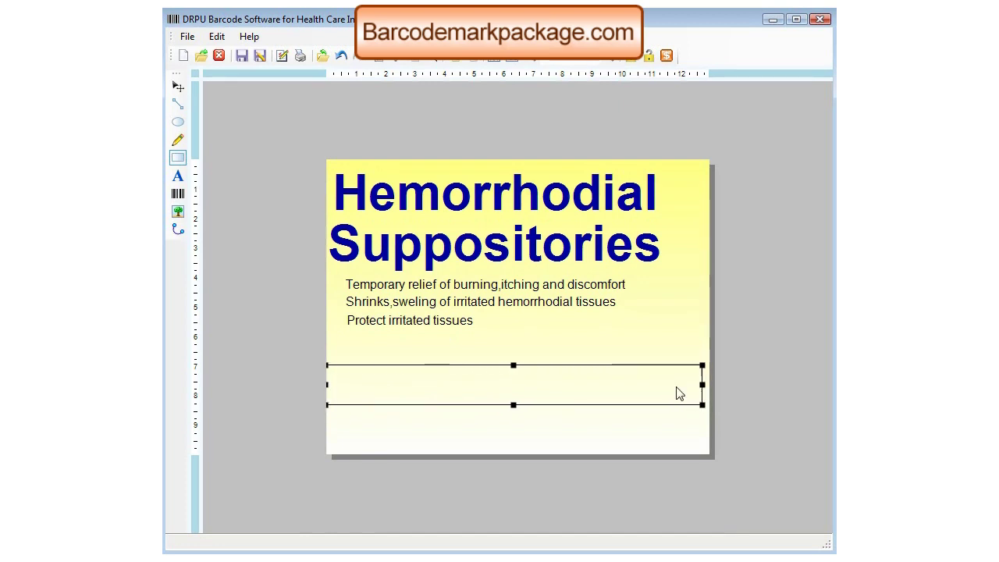
{"action": "double_click", "coordinate": [669, 393]}
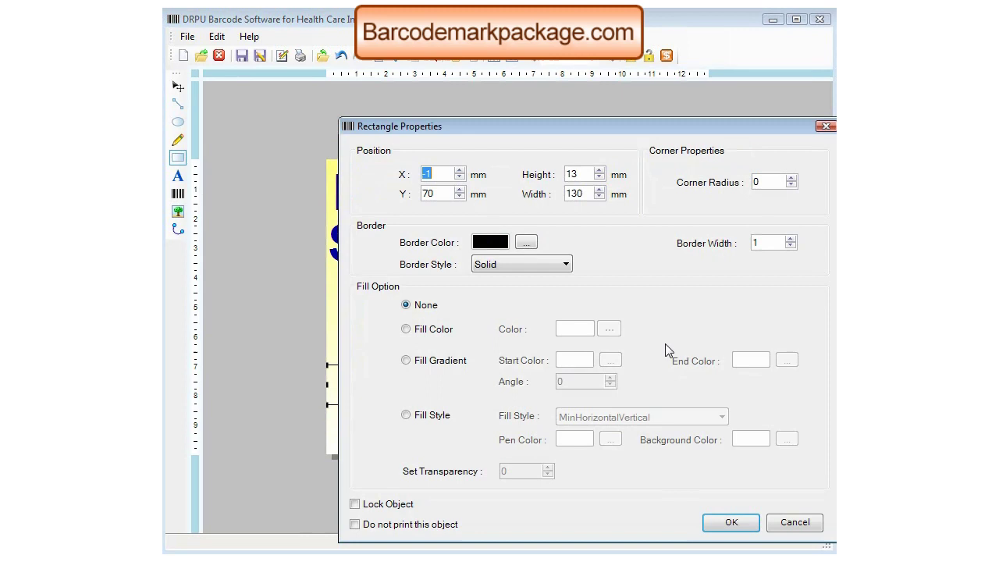
{"action": "left_click", "coordinate": [525, 244]}
{"action": "left_click", "coordinate": [590, 370]}
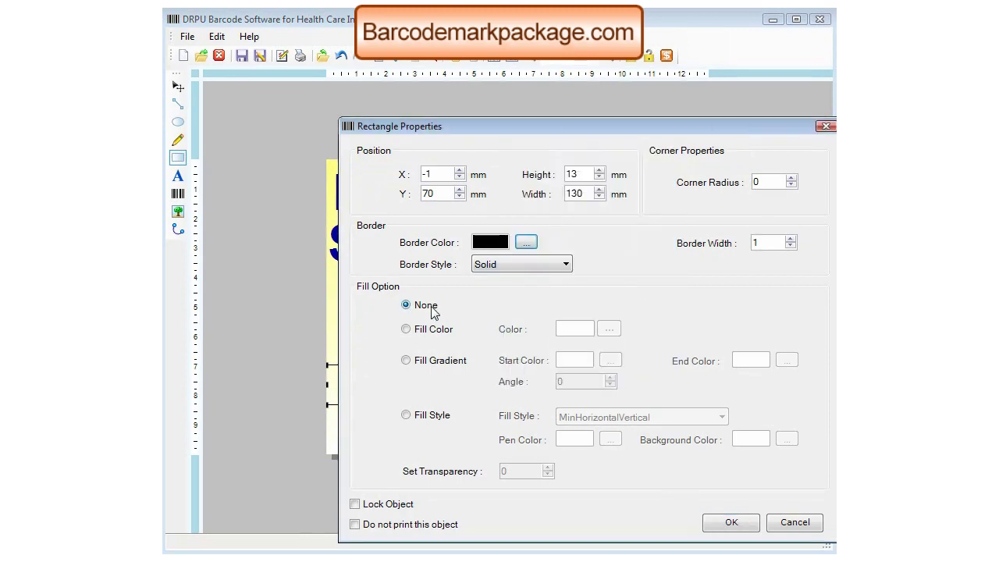
{"action": "left_click", "coordinate": [434, 332]}
{"action": "left_click", "coordinate": [608, 329]}
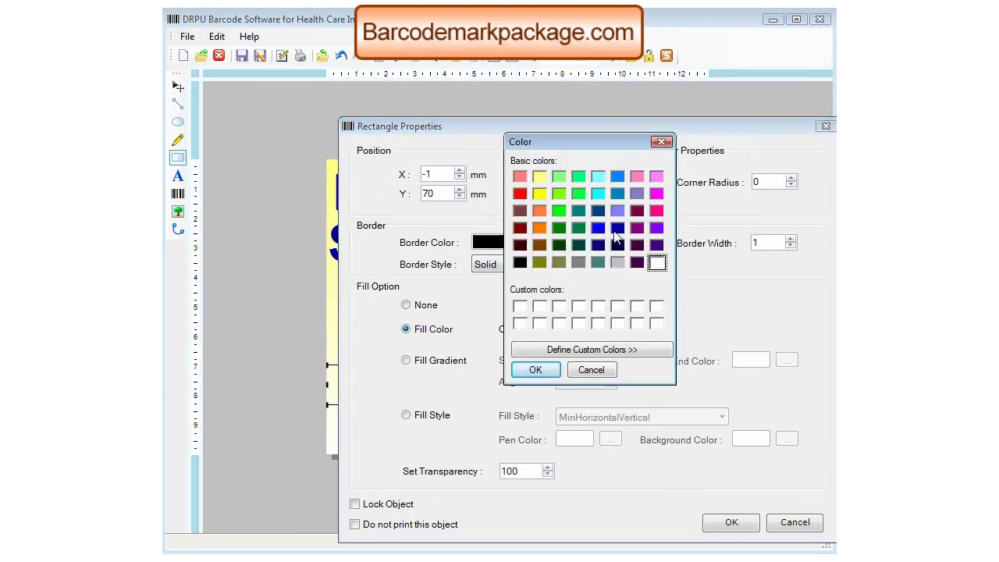
{"action": "left_click", "coordinate": [620, 229]}
{"action": "left_click", "coordinate": [535, 370]}
{"action": "left_click", "coordinate": [729, 523]}
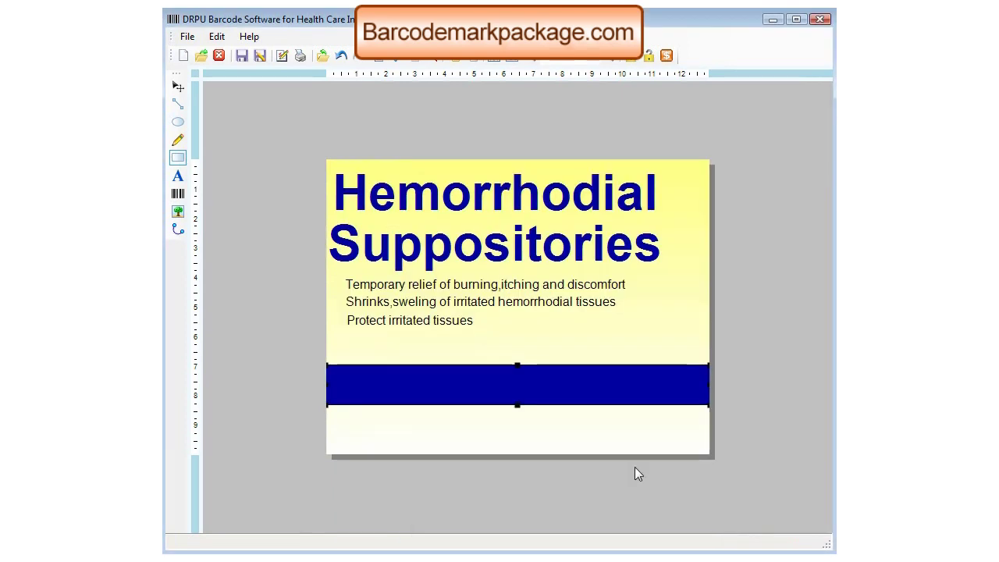
Add a text object on the blue band at about X 21 mm, Y 75 mm and change its text to "12 suppositories".
{"action": "key", "text": "t"}
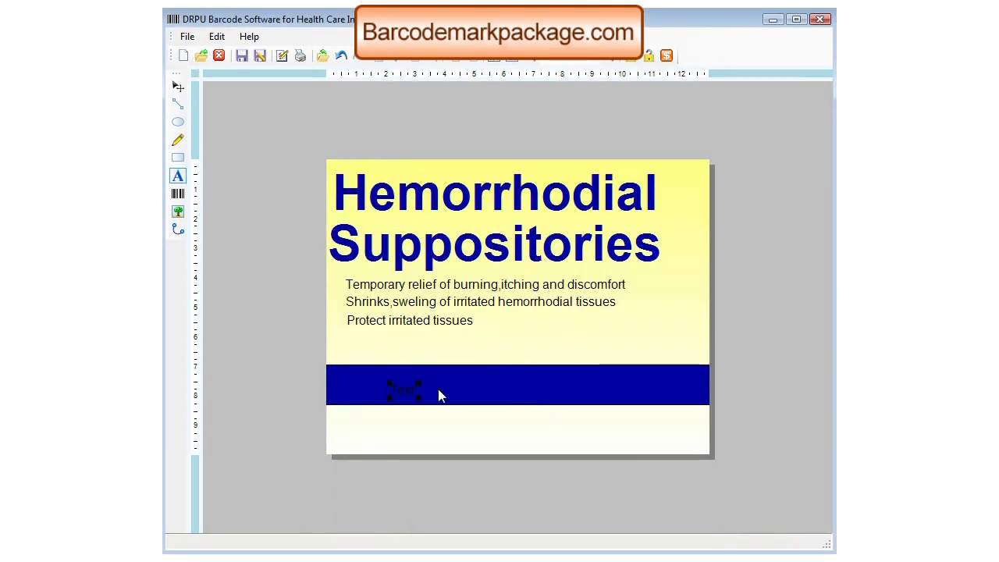
{"action": "left_click_drag", "start_coordinate": [473, 277], "coordinate": [353, 272]}
{"action": "type", "text": "12 suppositories"}
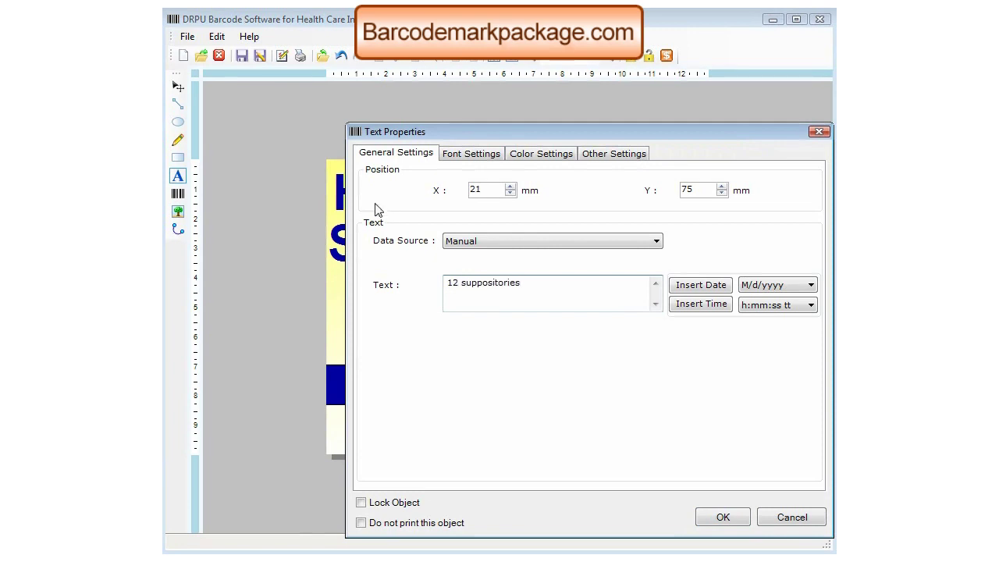
Give the "12 suppositories" text a solid white fore color.
{"action": "left_click", "coordinate": [460, 153]}
{"action": "left_click", "coordinate": [533, 155]}
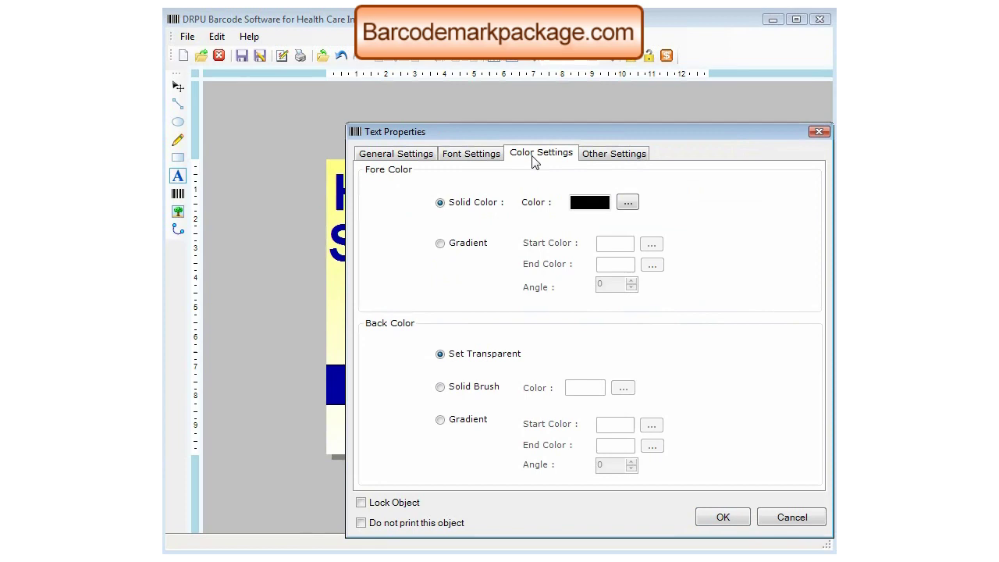
{"action": "left_click", "coordinate": [627, 203]}
{"action": "left_click", "coordinate": [659, 263]}
{"action": "left_click", "coordinate": [542, 368]}
Format the "12 suppositories" text in Arial, Bold, size 16, apply it, and place the text toward the blue band's left end.
{"action": "left_click", "coordinate": [462, 154]}
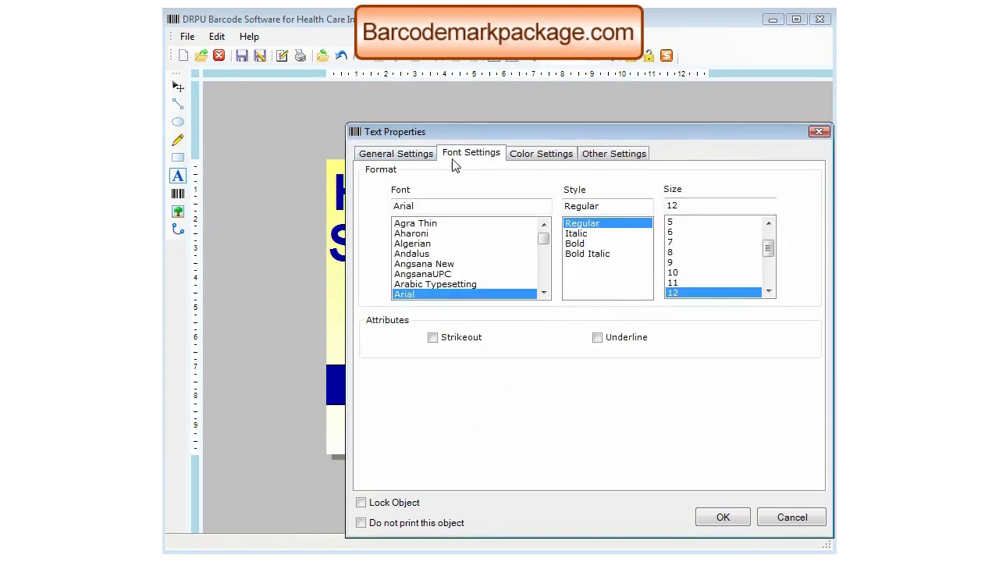
{"action": "left_click", "coordinate": [768, 290]}
{"action": "left_click", "coordinate": [767, 291]}
{"action": "left_click", "coordinate": [673, 281]}
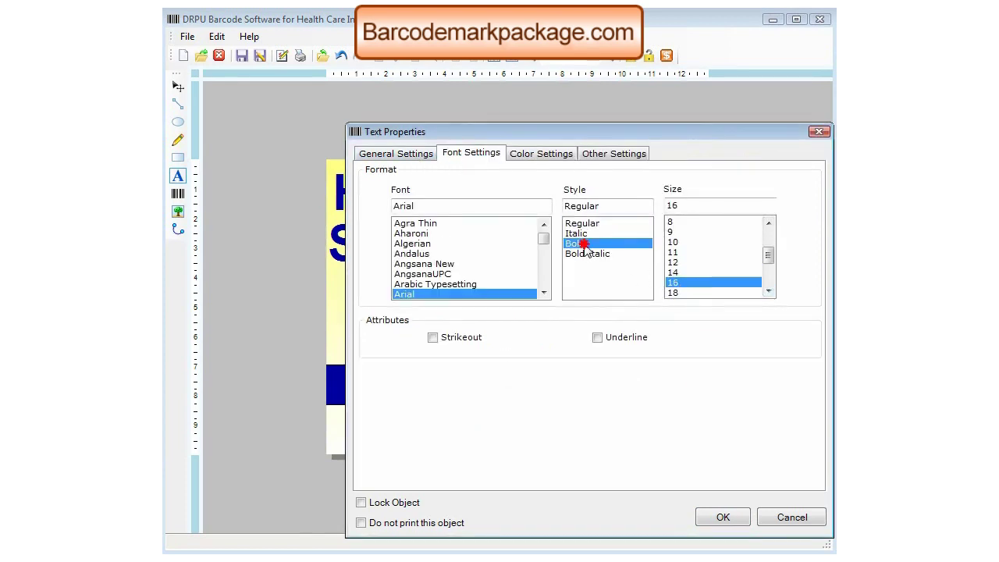
{"action": "left_click", "coordinate": [581, 244]}
{"action": "left_click", "coordinate": [721, 517]}
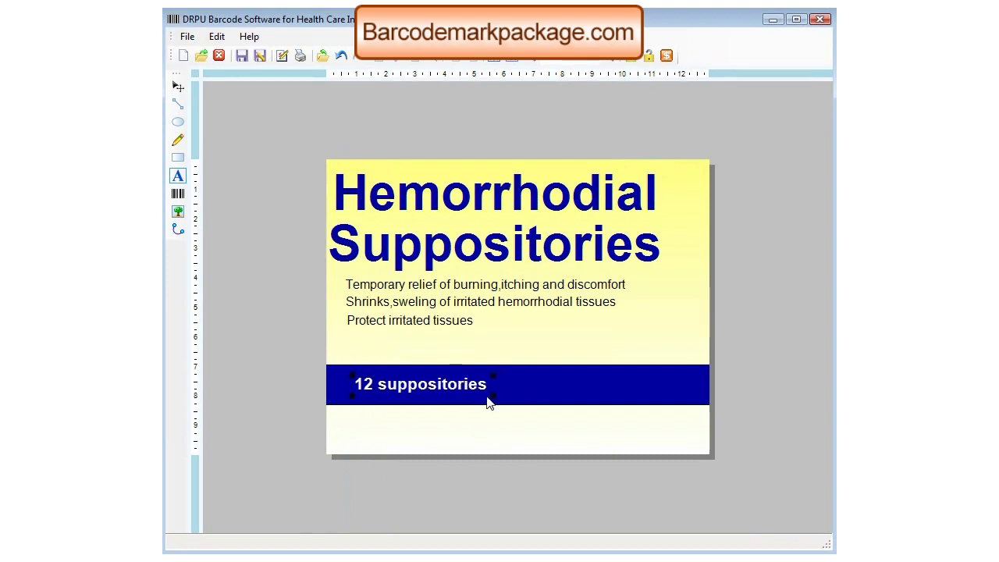
Add a barcode and move it to the label's lower right corner at about 82 mm left, 74 mm top.
{"action": "left_click", "coordinate": [178, 193]}
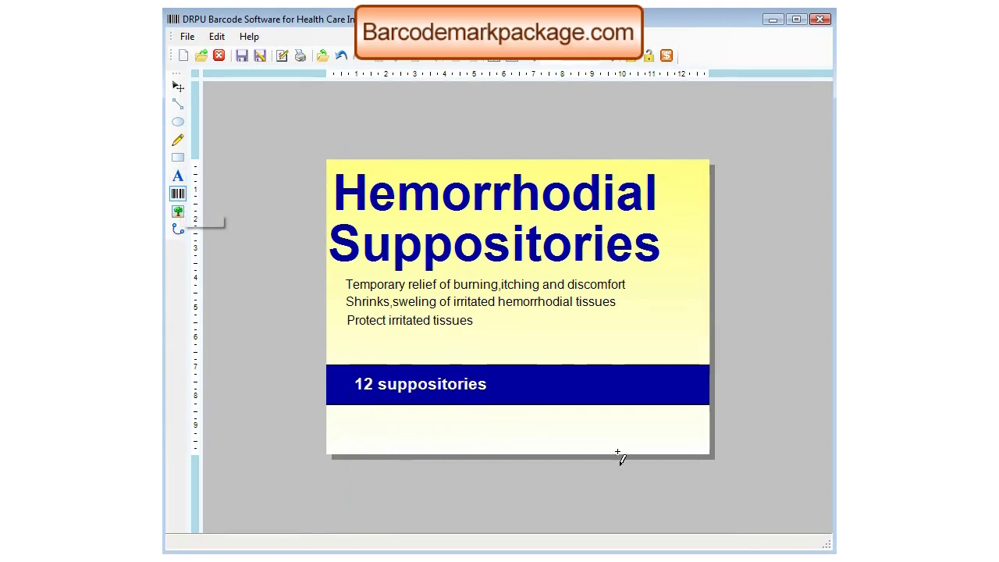
{"action": "left_click", "coordinate": [565, 419]}
{"action": "left_click_drag", "start_coordinate": [401, 206], "coordinate": [643, 424]}
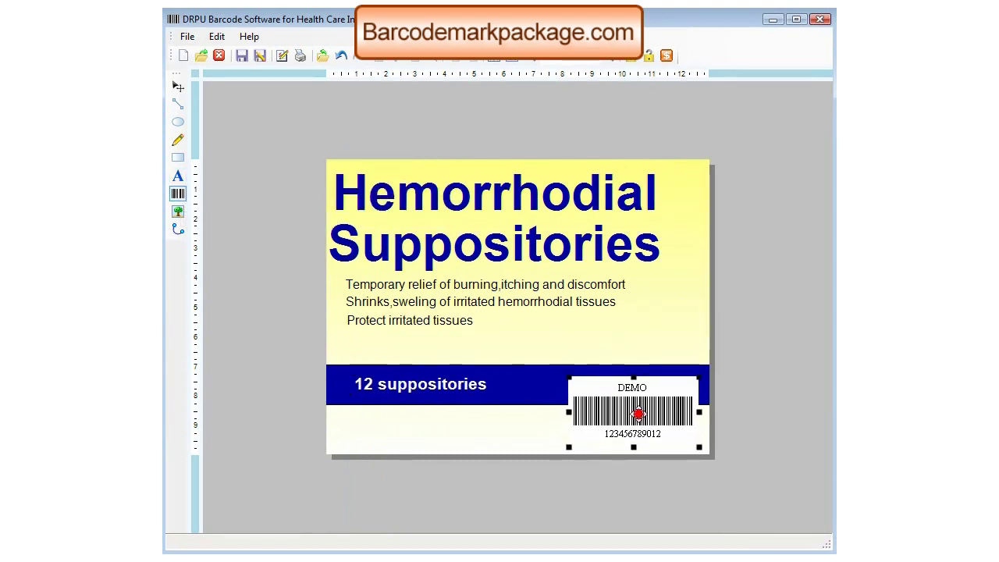
{"action": "double_click", "coordinate": [610, 406]}
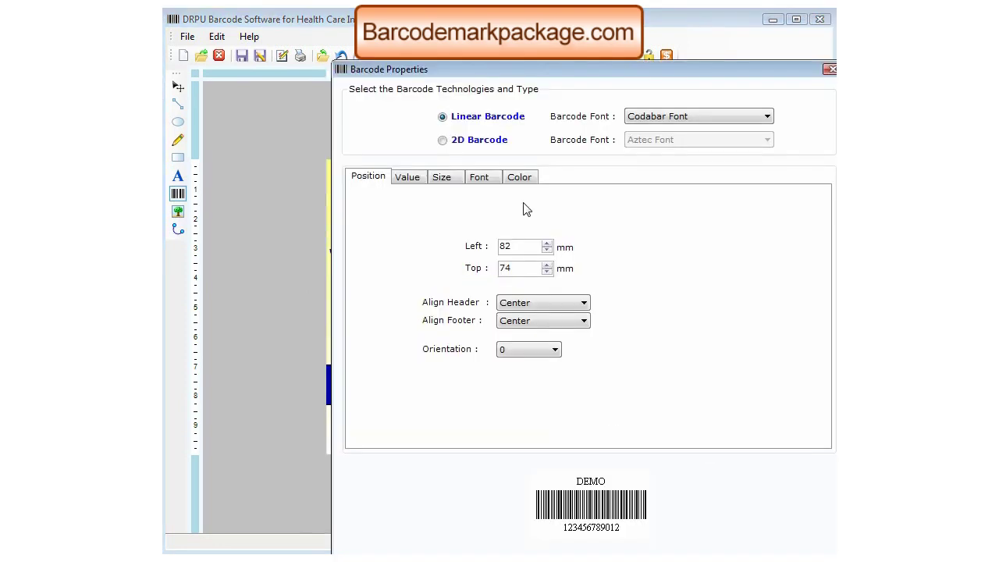
{"action": "left_click_drag", "start_coordinate": [628, 70], "coordinate": [568, 19]}
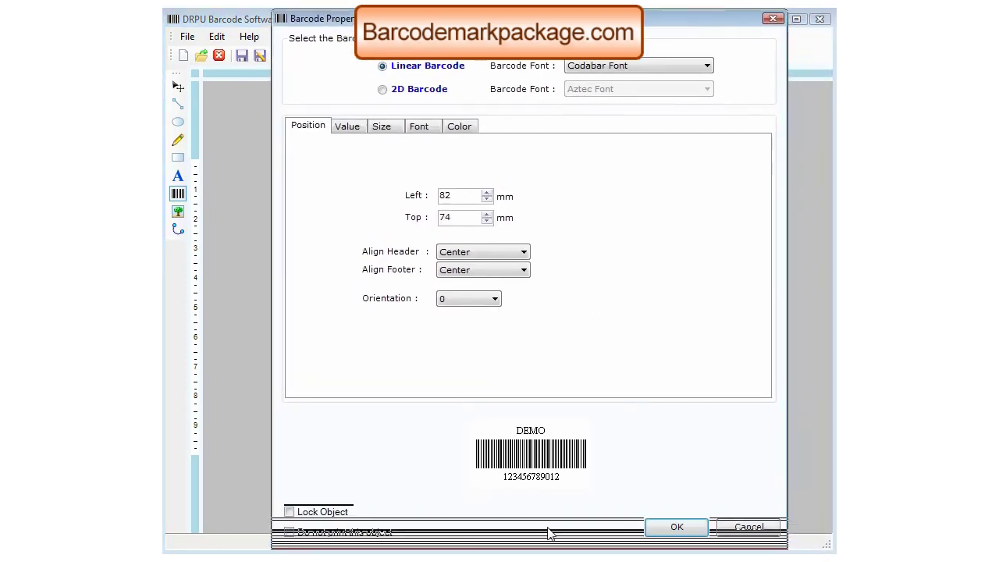
{"action": "left_click", "coordinate": [348, 125]}
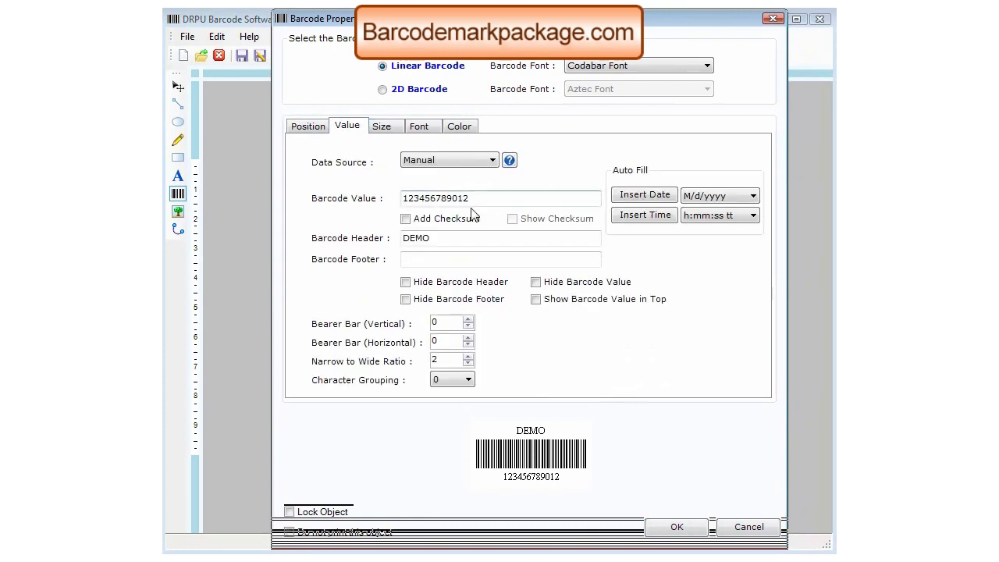
{"action": "type", "text": "5849"}
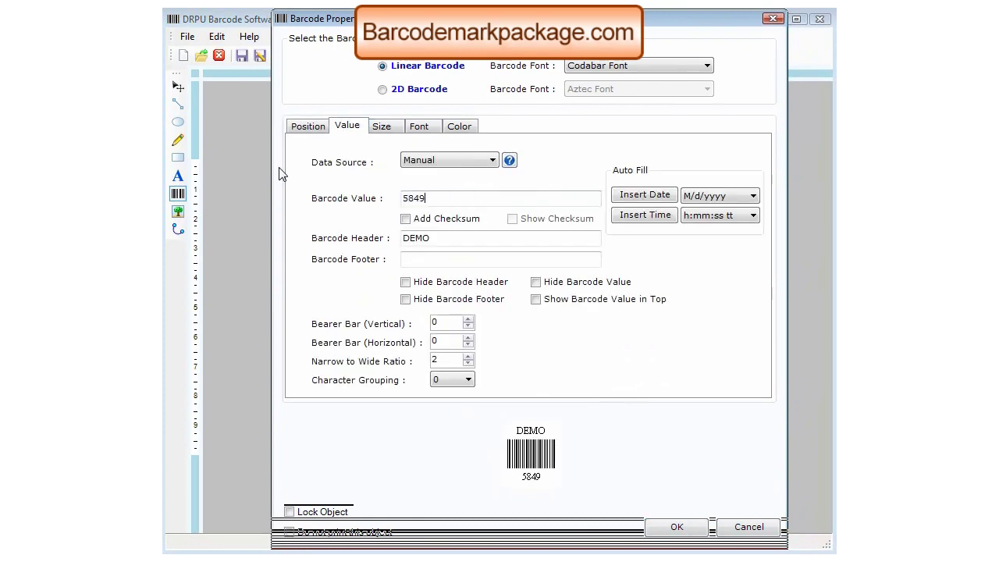
{"action": "type", "text": "3743214"}
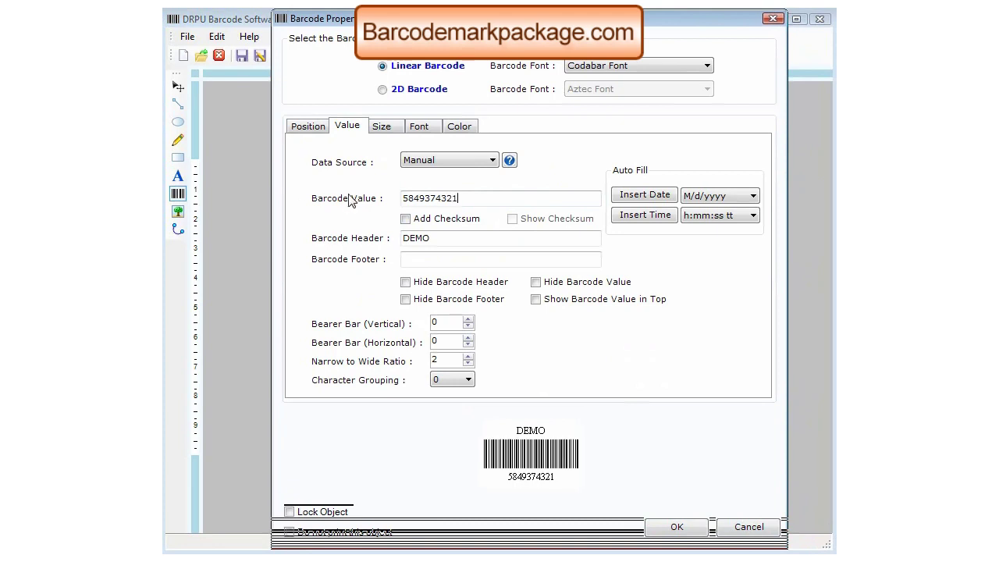
Set the barcode footer to ITEM 112048, with ITEM in capitals.
{"action": "left_click", "coordinate": [418, 259]}
{"action": "type", "text": "item 112048"}
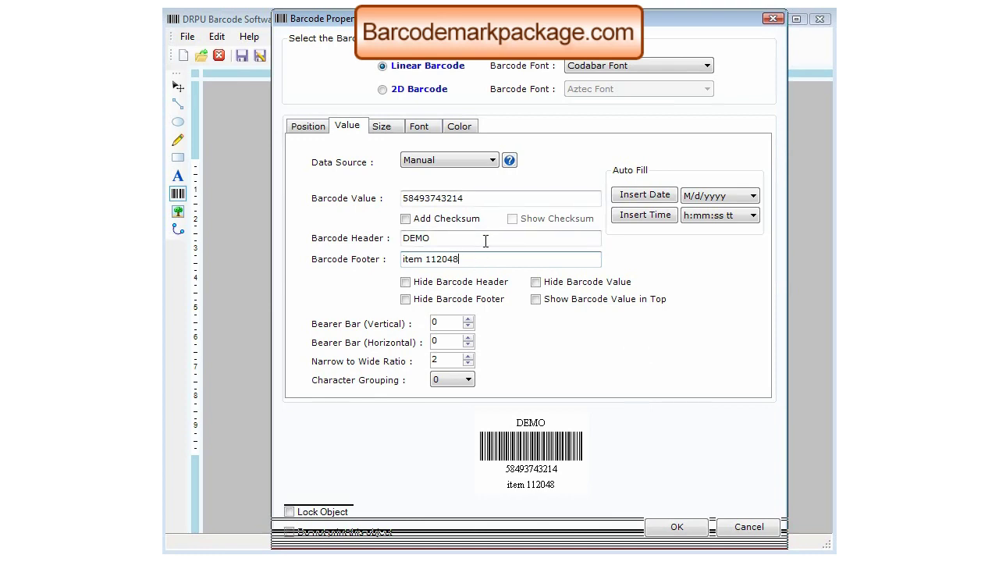
{"action": "left_click_drag", "start_coordinate": [425, 259], "coordinate": [351, 264]}
{"action": "key", "text": "BackSpace"}
{"action": "type", "text": "ITEM"}
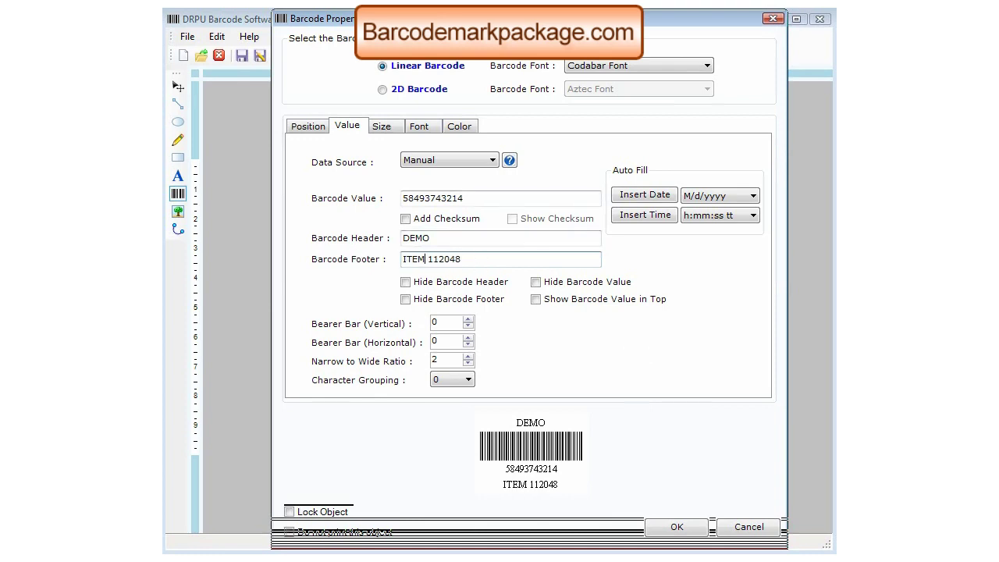
Set the barcode footer font style to Bold.
{"action": "left_click", "coordinate": [419, 126]}
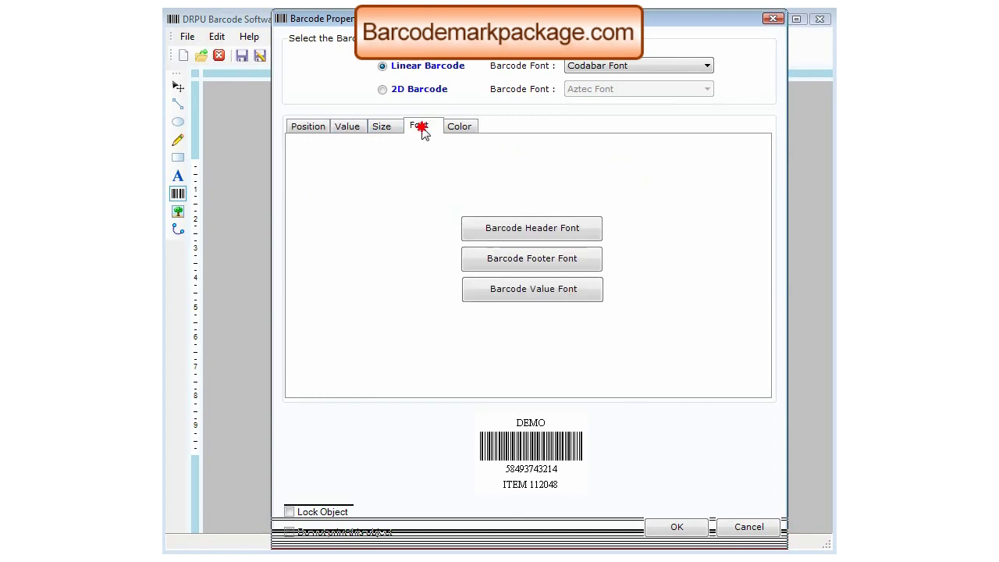
{"action": "left_click", "coordinate": [513, 262]}
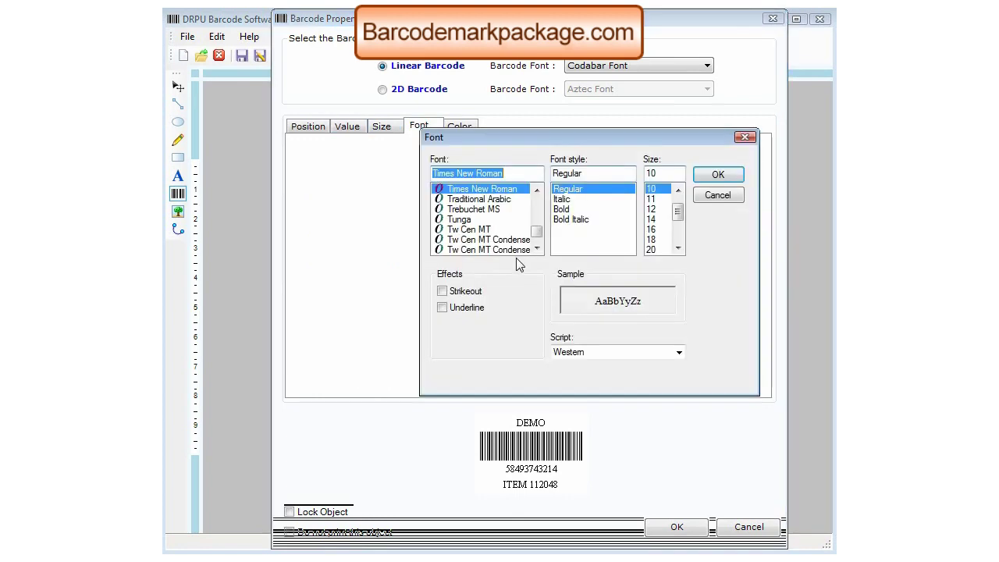
{"action": "left_click", "coordinate": [578, 210]}
{"action": "left_click", "coordinate": [706, 177]}
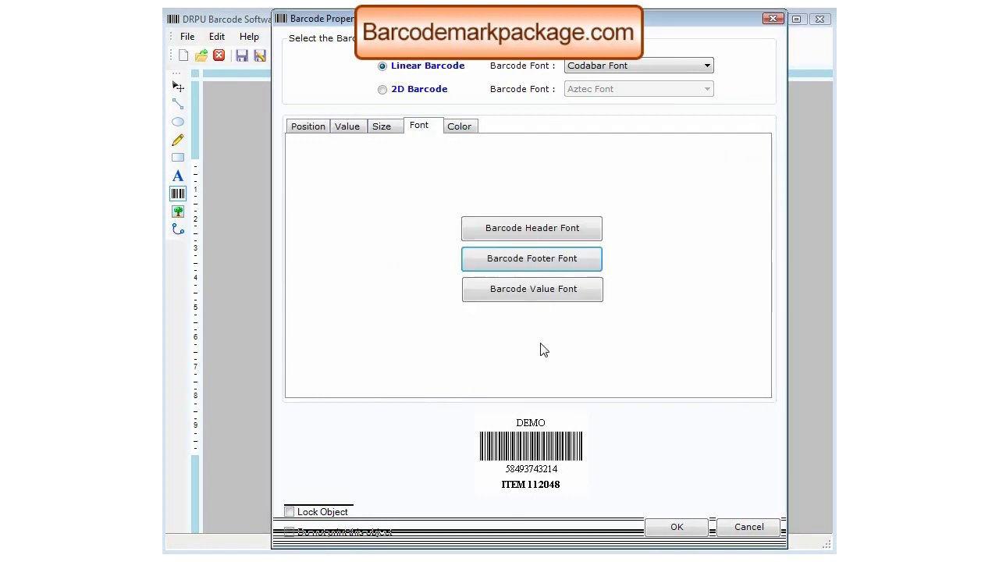
Apply the barcode properties, move the barcode up slightly within the label's lower right corner, and deselect it.
{"action": "left_click", "coordinate": [386, 129]}
{"action": "left_click", "coordinate": [459, 126]}
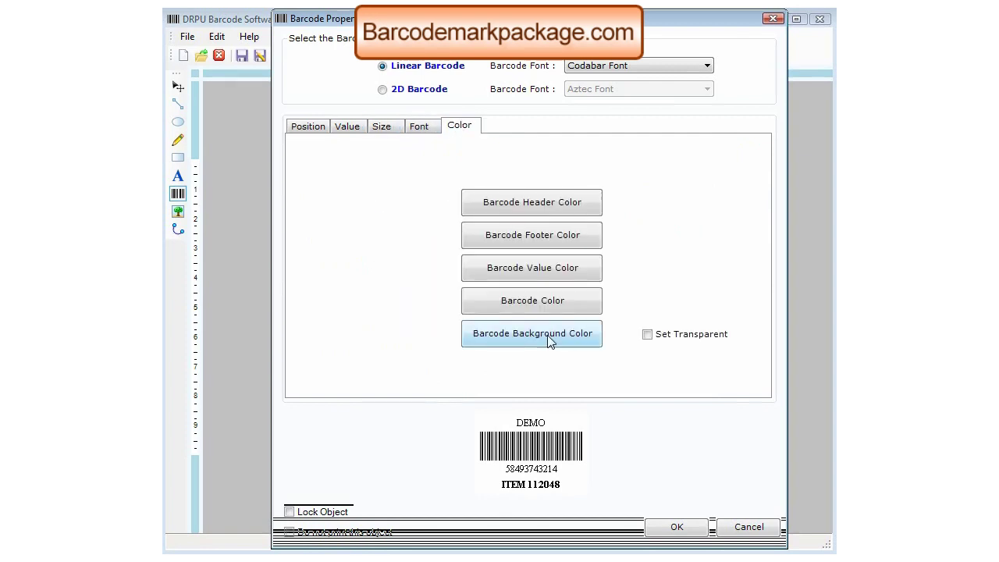
{"action": "left_click", "coordinate": [680, 529]}
{"action": "mouse_move", "coordinate": [621, 417]}
{"action": "left_mouse_down"}
{"action": "mouse_move", "coordinate": [638, 392]}
{"action": "mouse_move", "coordinate": [627, 395]}
{"action": "left_mouse_up"}
{"action": "left_click", "coordinate": [736, 394]}
Start printing the finished label.
{"action": "left_click", "coordinate": [187, 37]}
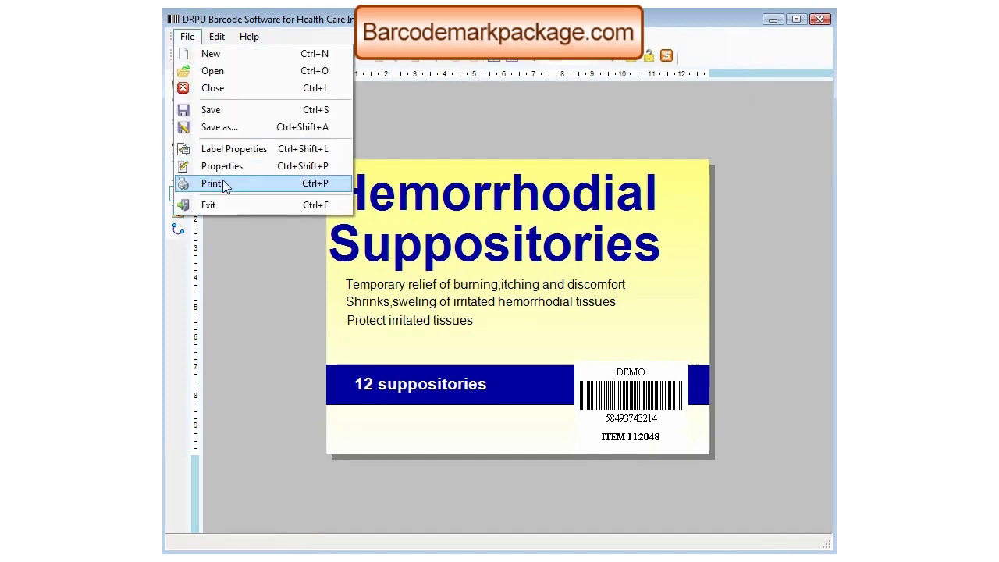